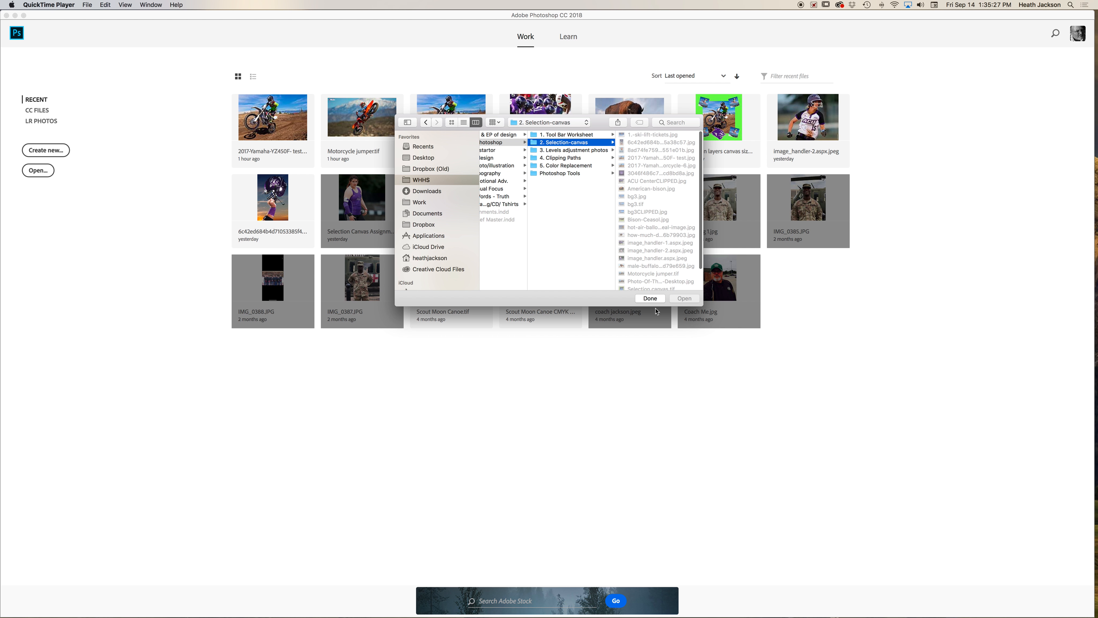
scroll(652, 268, "down", 3)
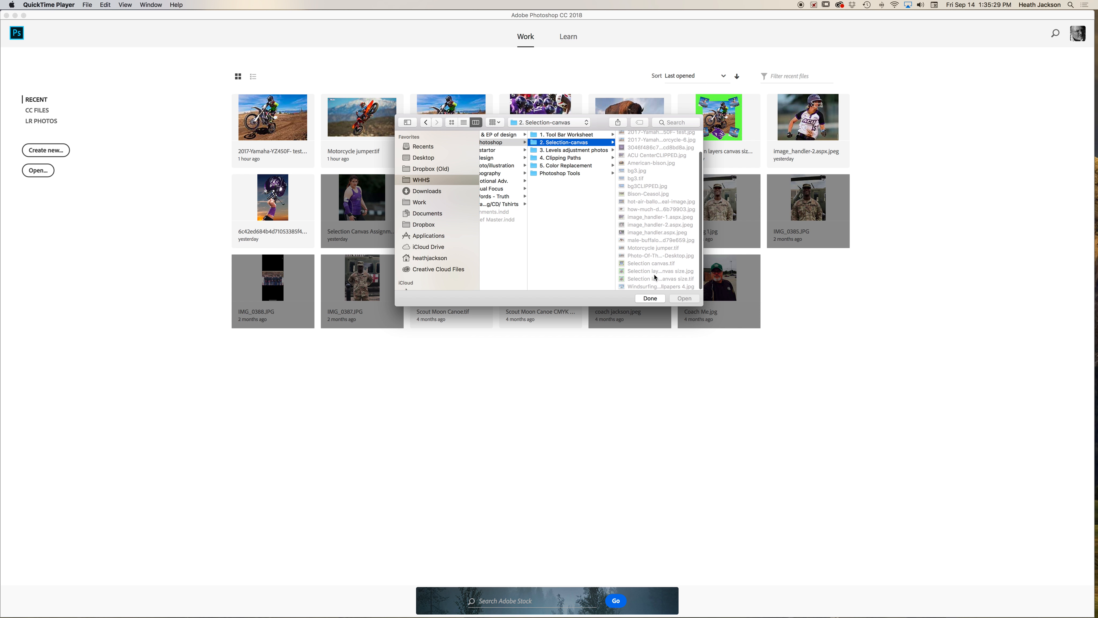
left_click(651, 299)
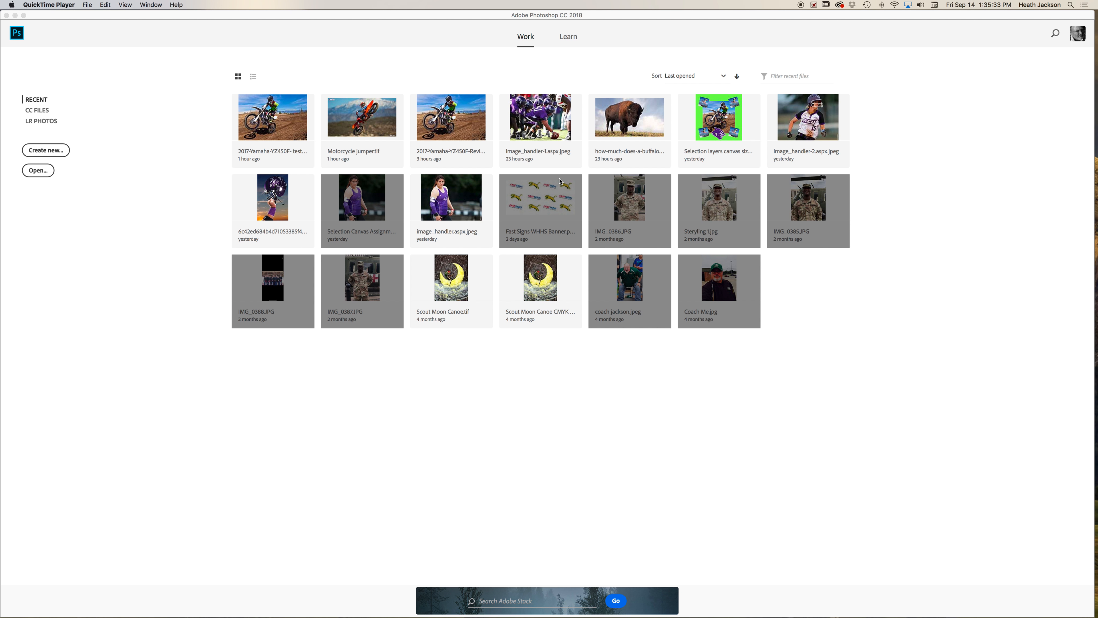
key("super+o")
left_click(647, 162)
left_click(569, 140)
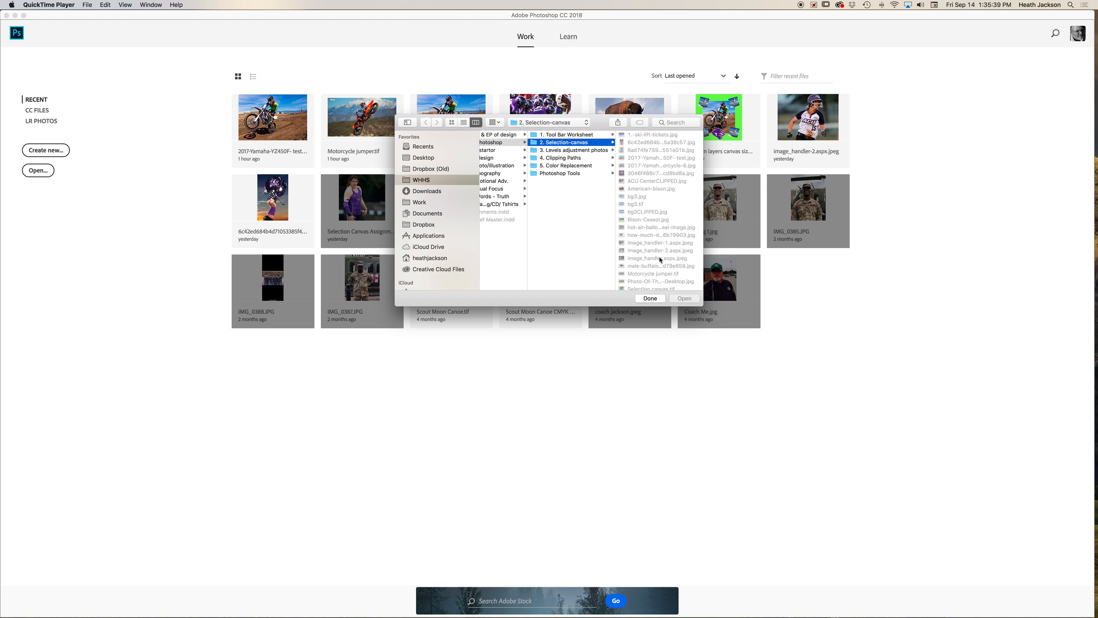
left_click(650, 299)
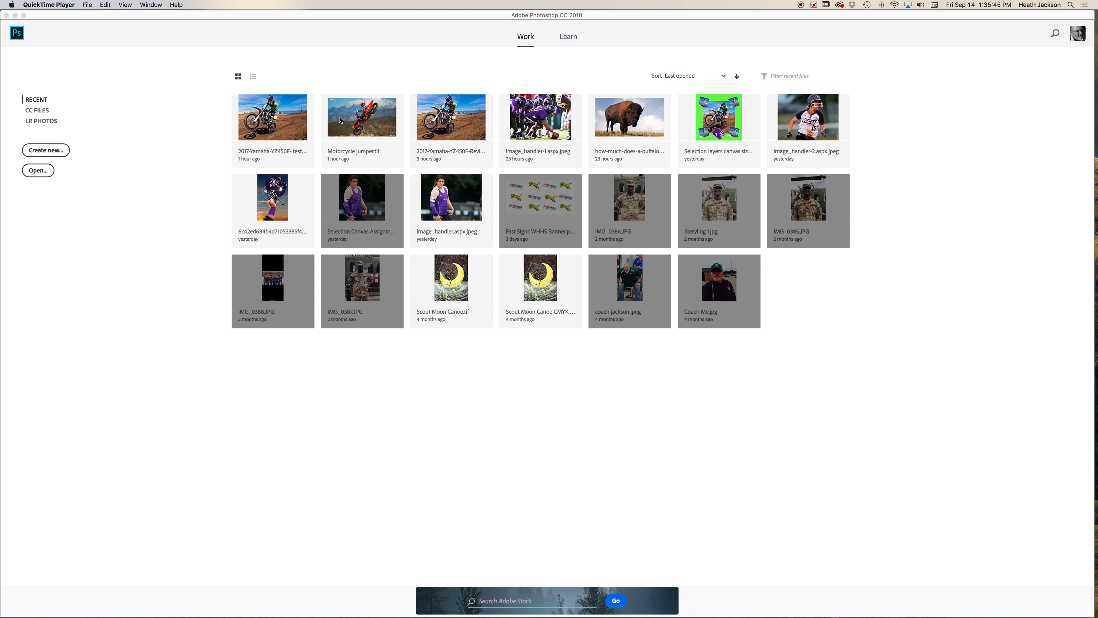
- Open Selection layers canvas size.tif from the WHHS Graphic Design Class, Sept - Photoshop folder in Photoshop
left_click(161, 13)
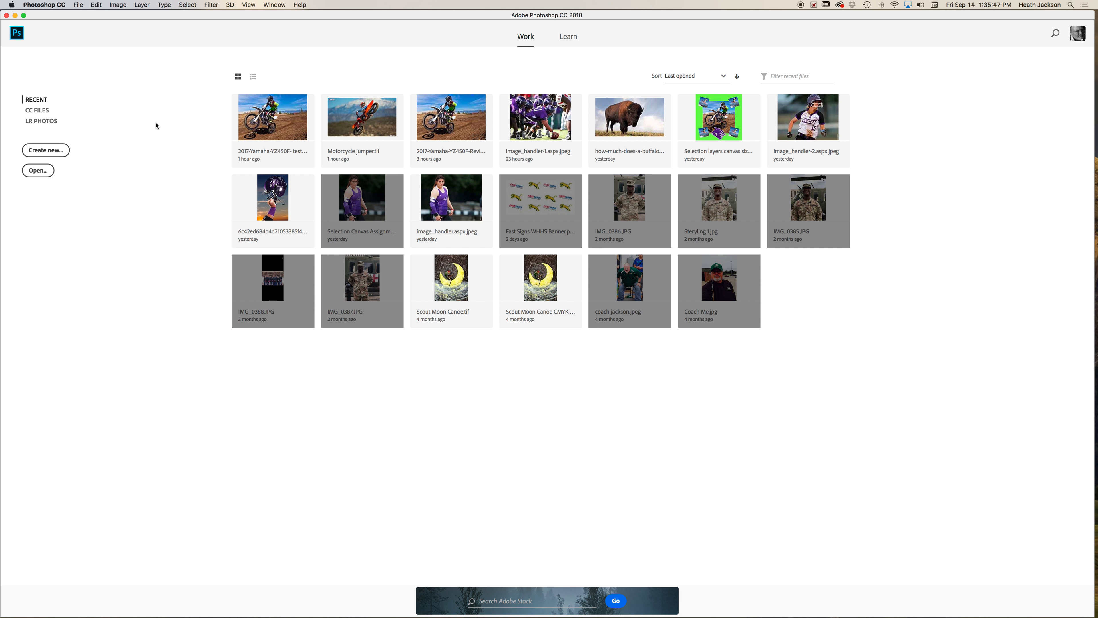
key("super+h")
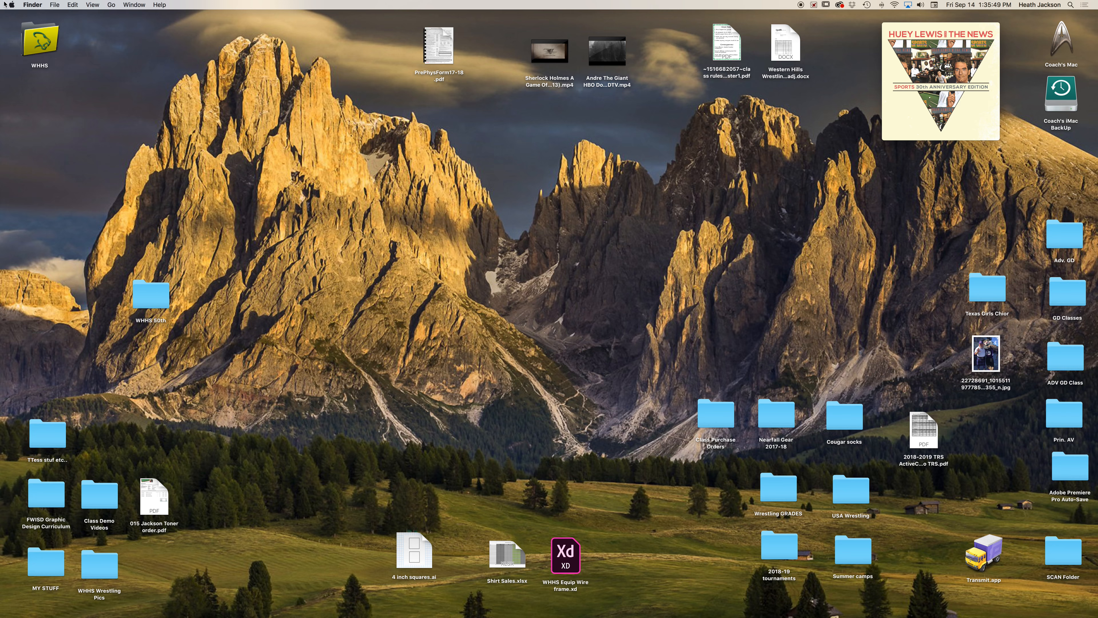
double_click(40, 46)
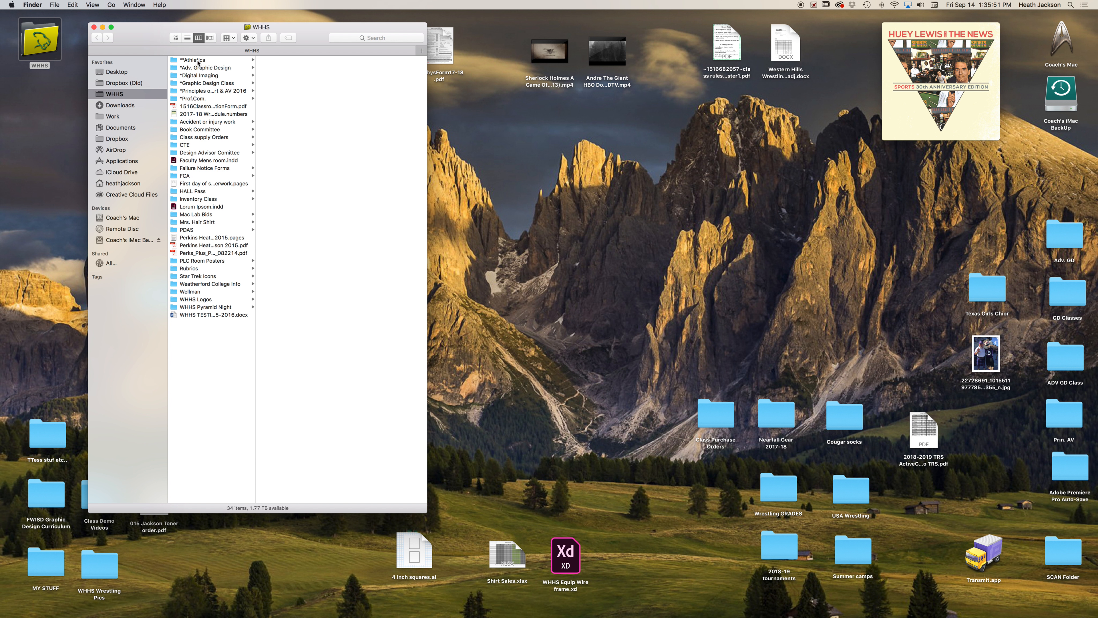
left_click(228, 84)
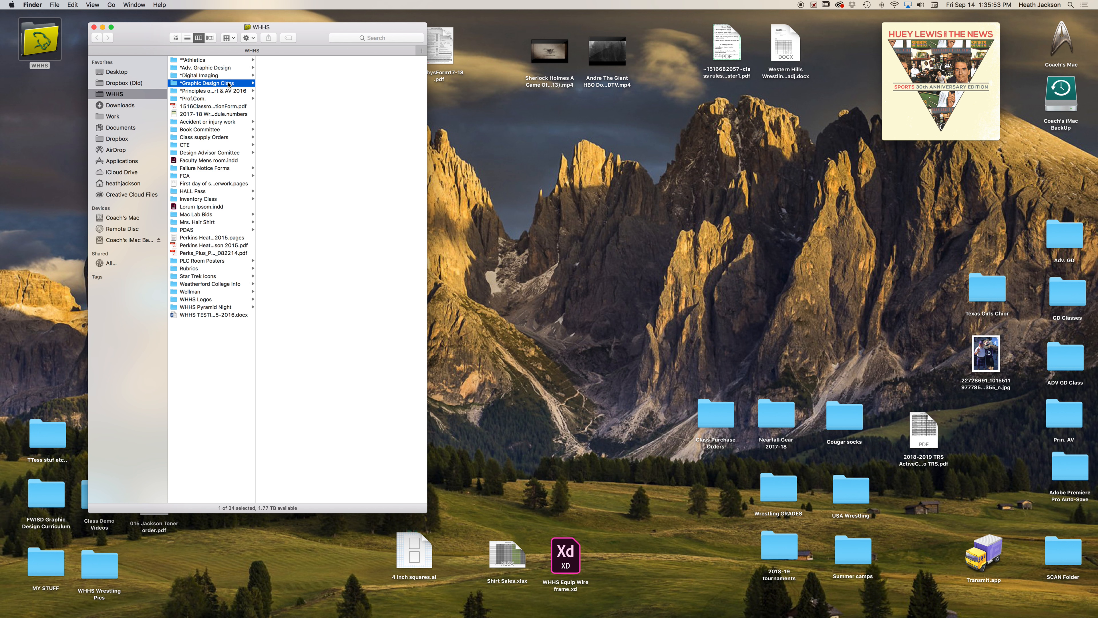
key("Right")
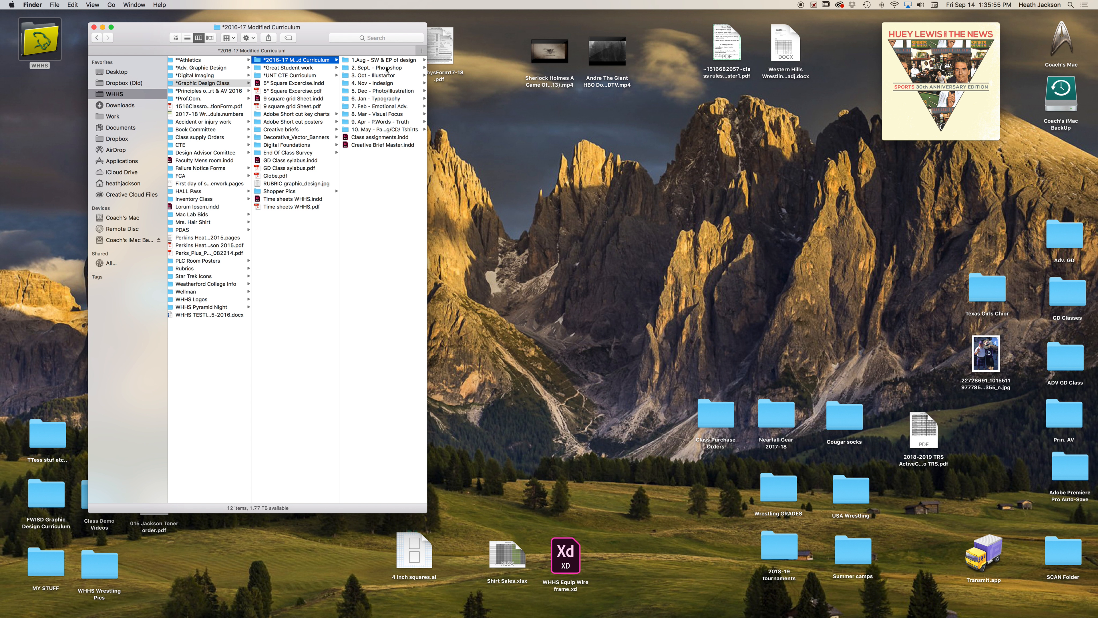
left_click(386, 68)
left_click(394, 68)
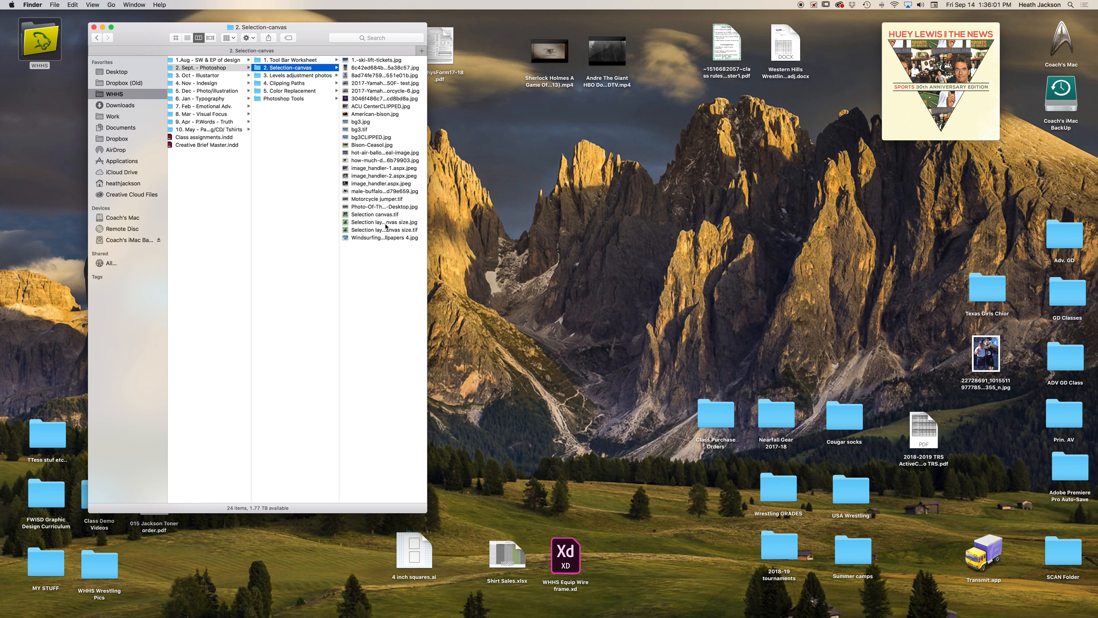
left_click_drag(348, 232, 466, 595)
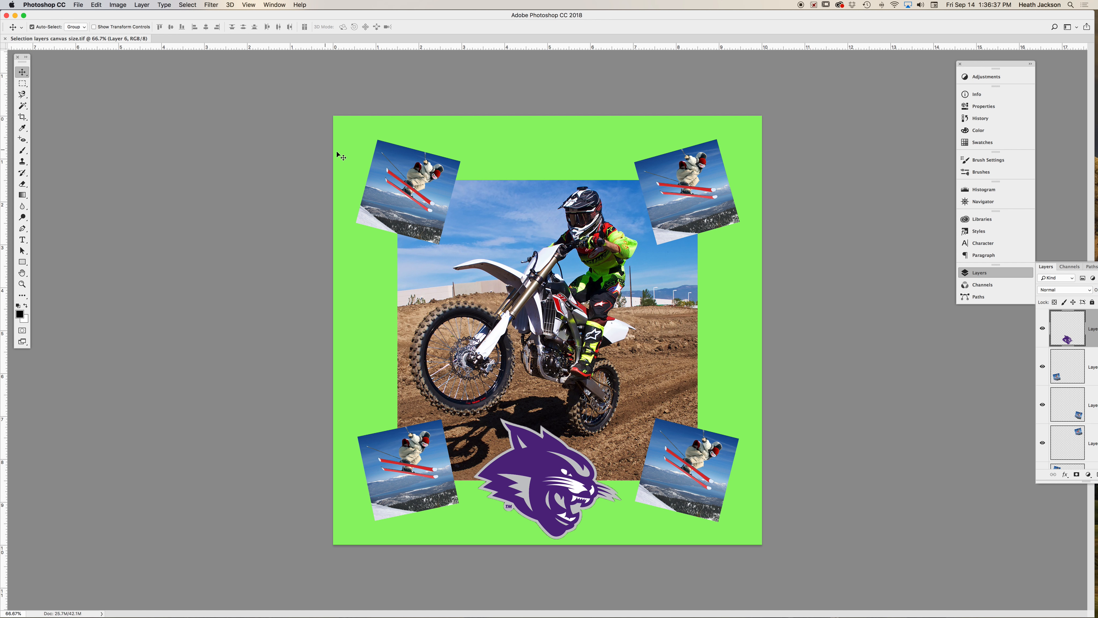
- Browse the 2. Selection-canvas folder's image previews and open Motorcycle jumper.tif
key("super+o")
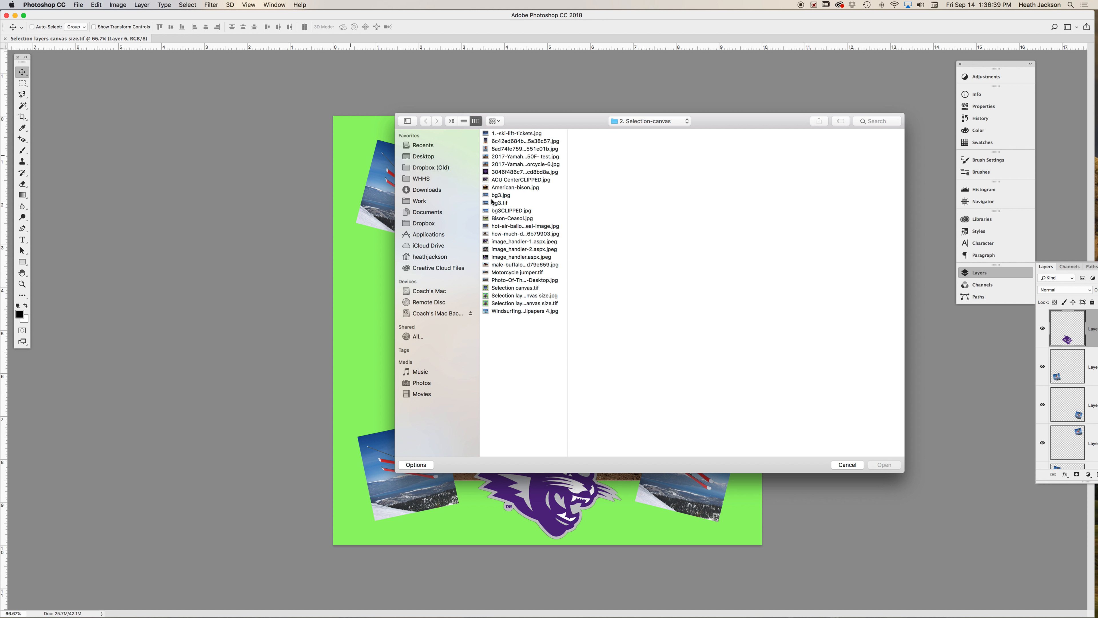
left_click(518, 158)
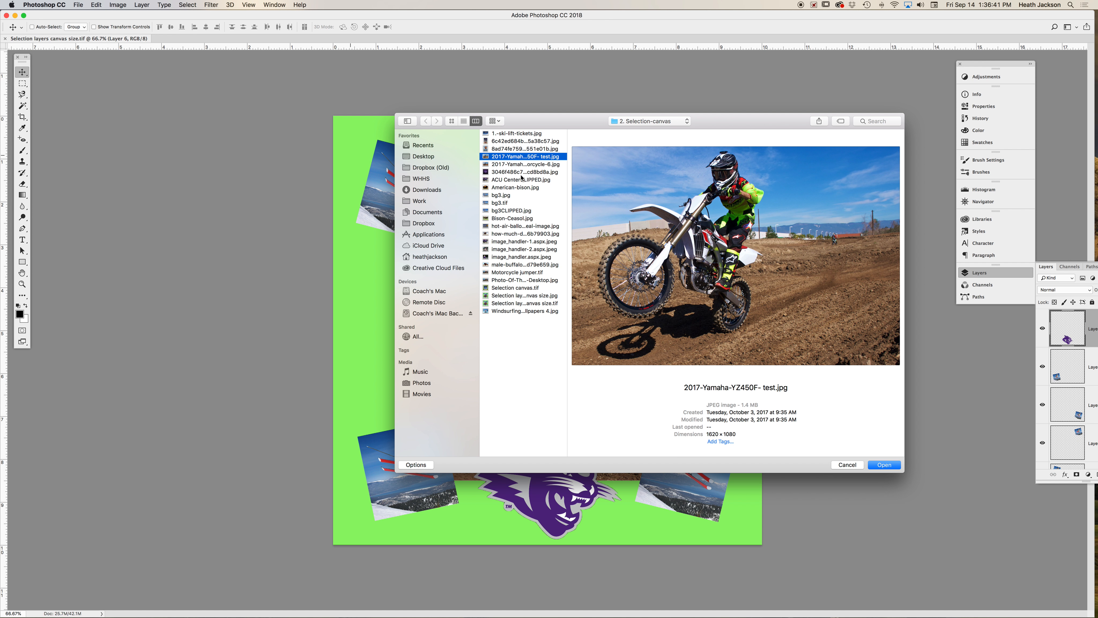
left_click(519, 249)
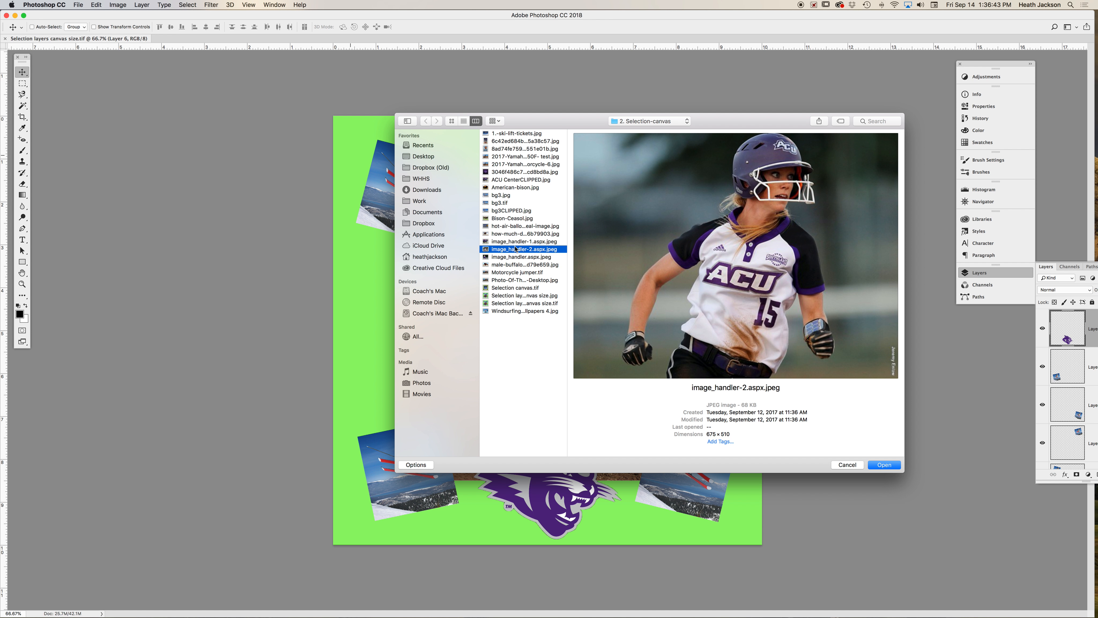
left_click(518, 234)
left_click(509, 195)
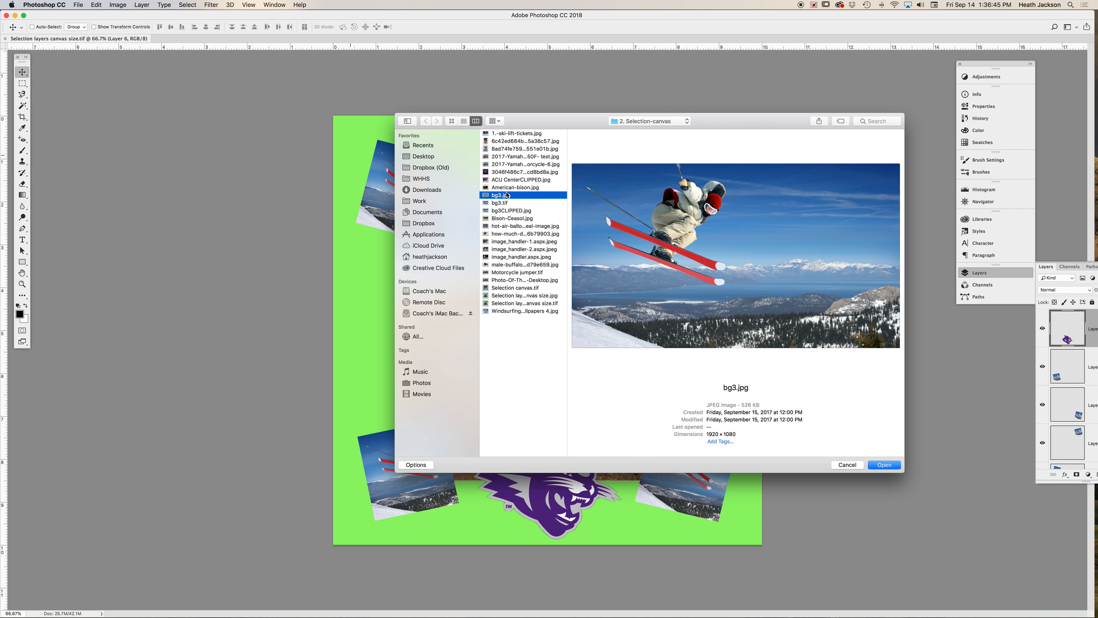
left_click(513, 143)
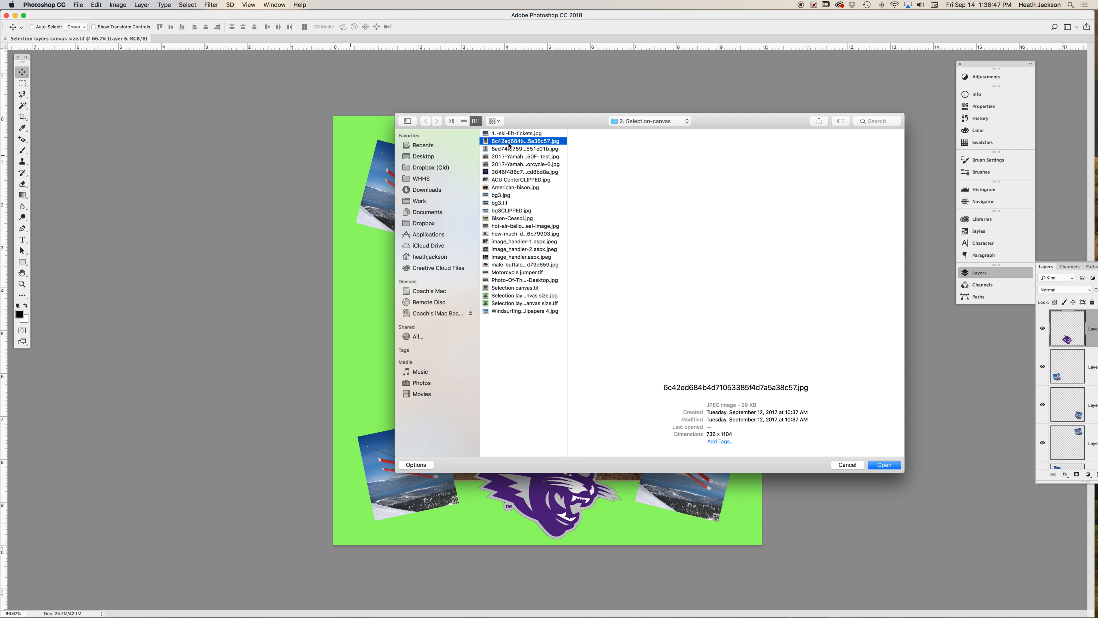
left_click(511, 157)
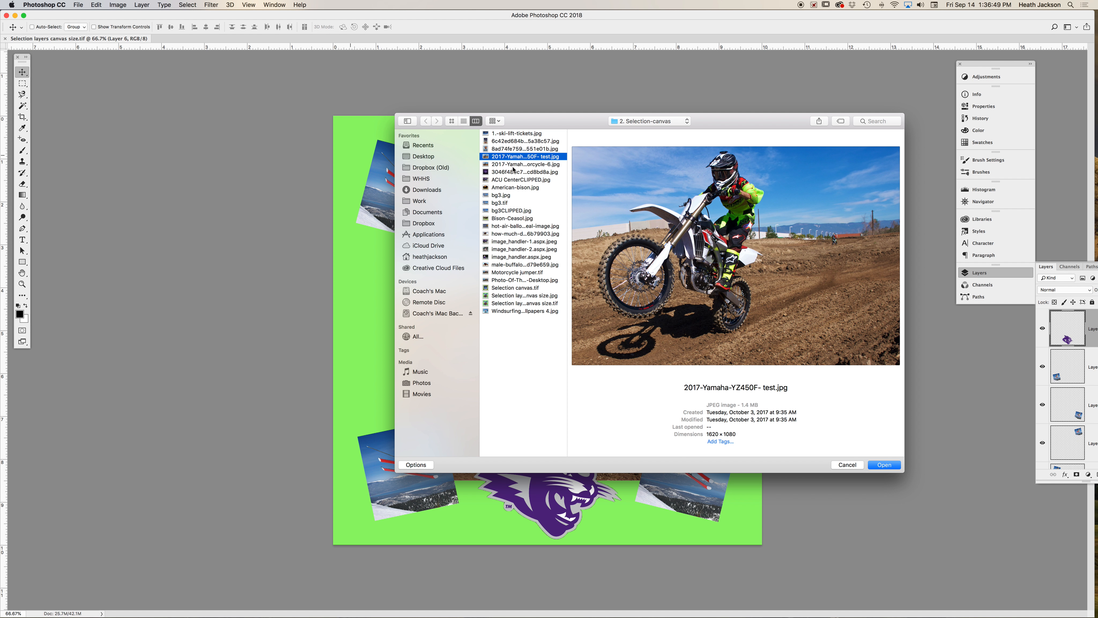
left_click(515, 172)
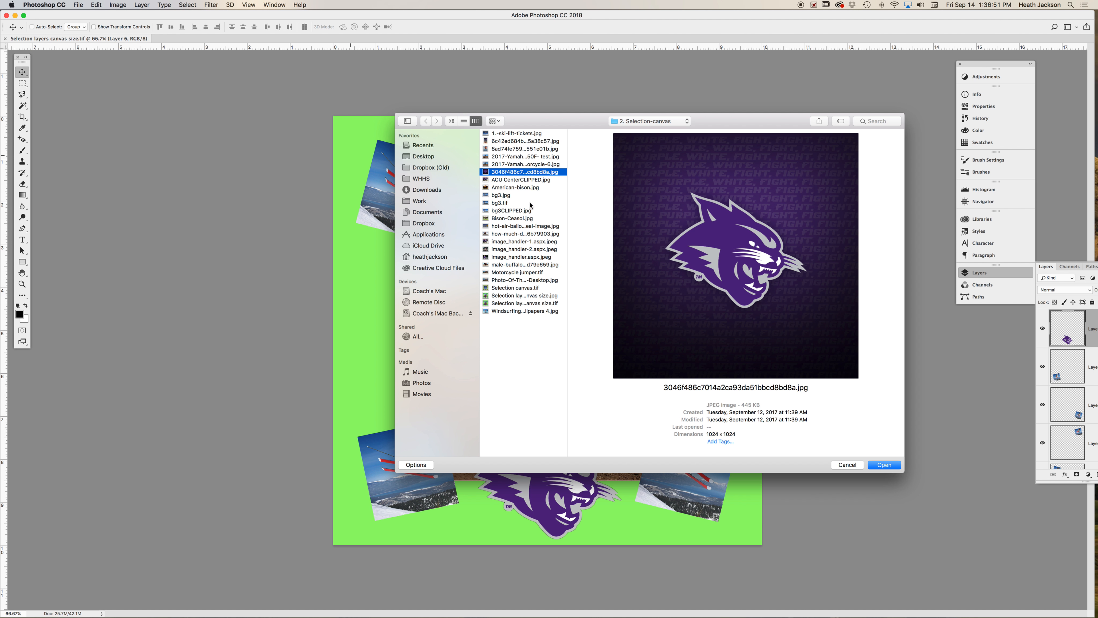
left_click(522, 274)
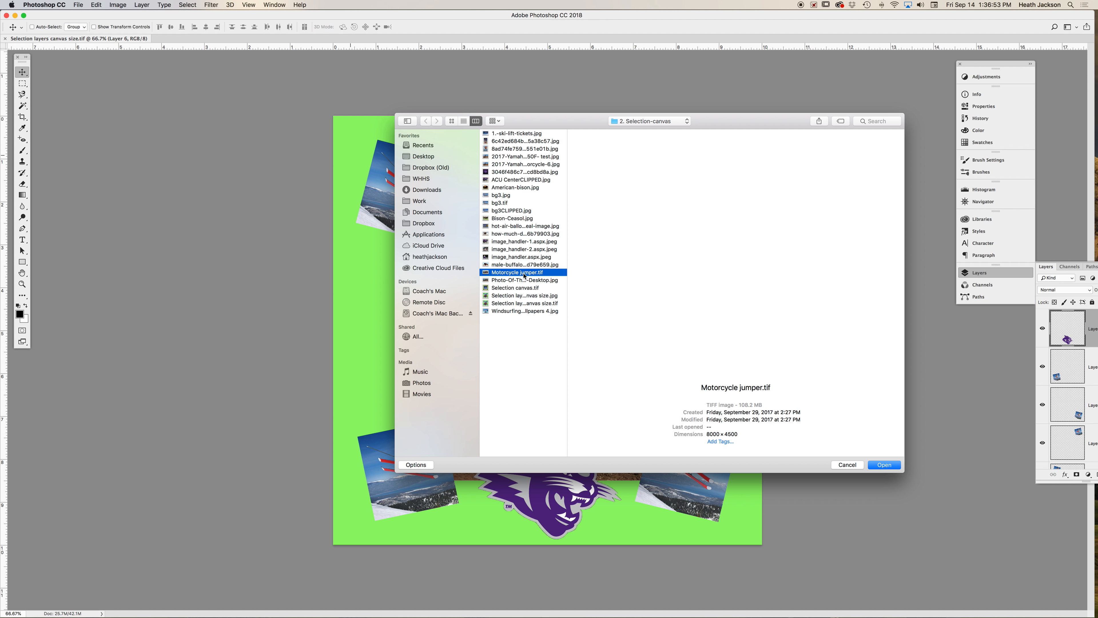
left_click(883, 464)
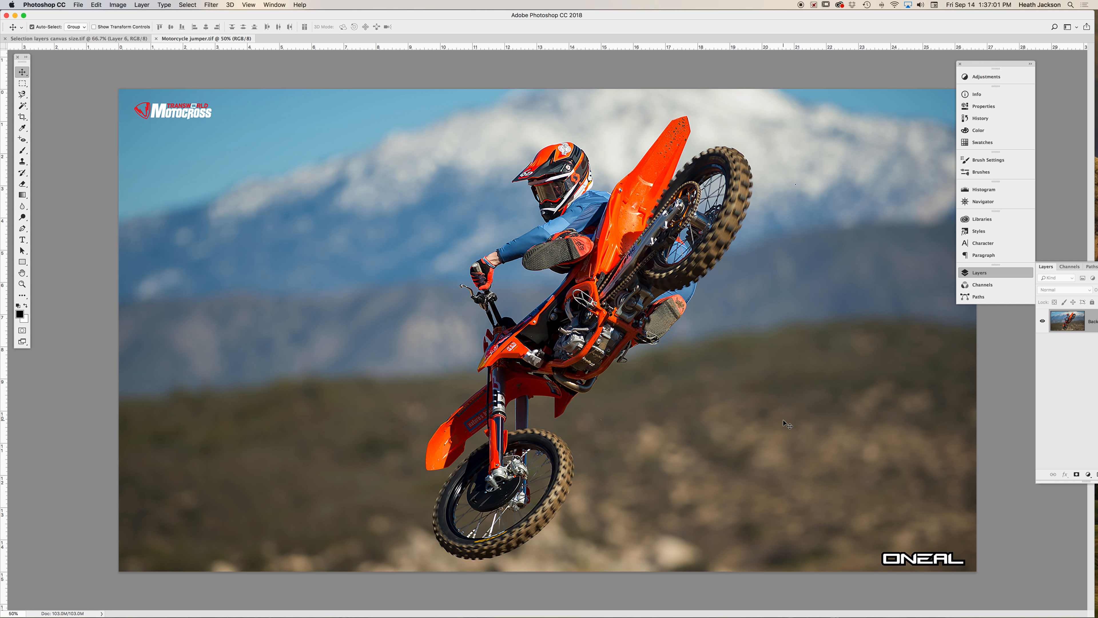
- Open the Image Size dialog for the motorcycle image and move the dialog aside
key("super+r")
key("super+r")
left_click(113, 6)
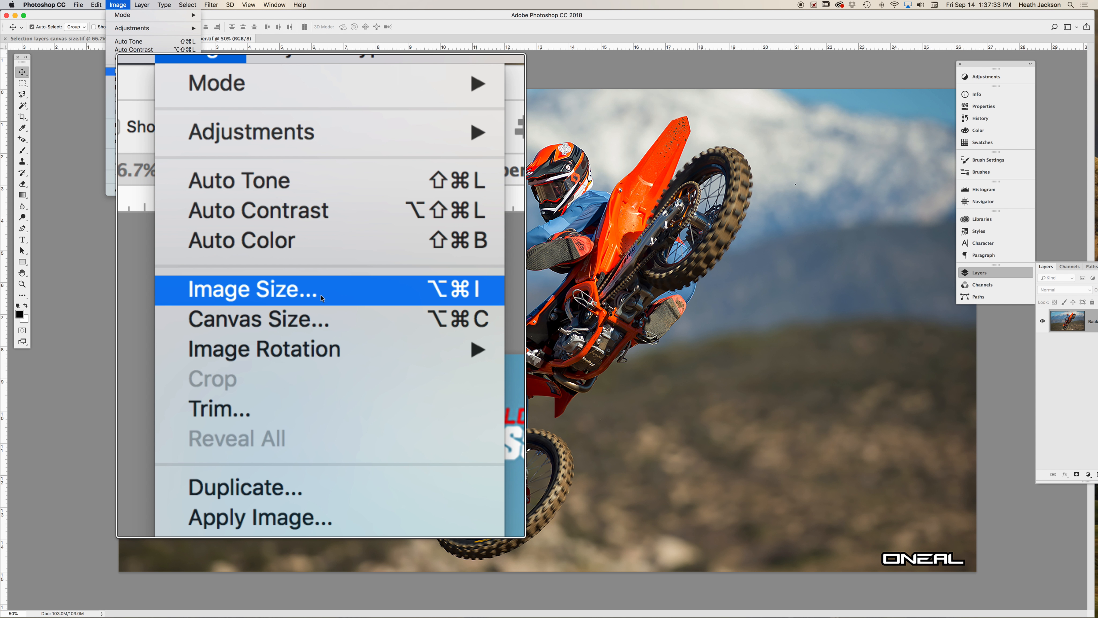
left_click(322, 298)
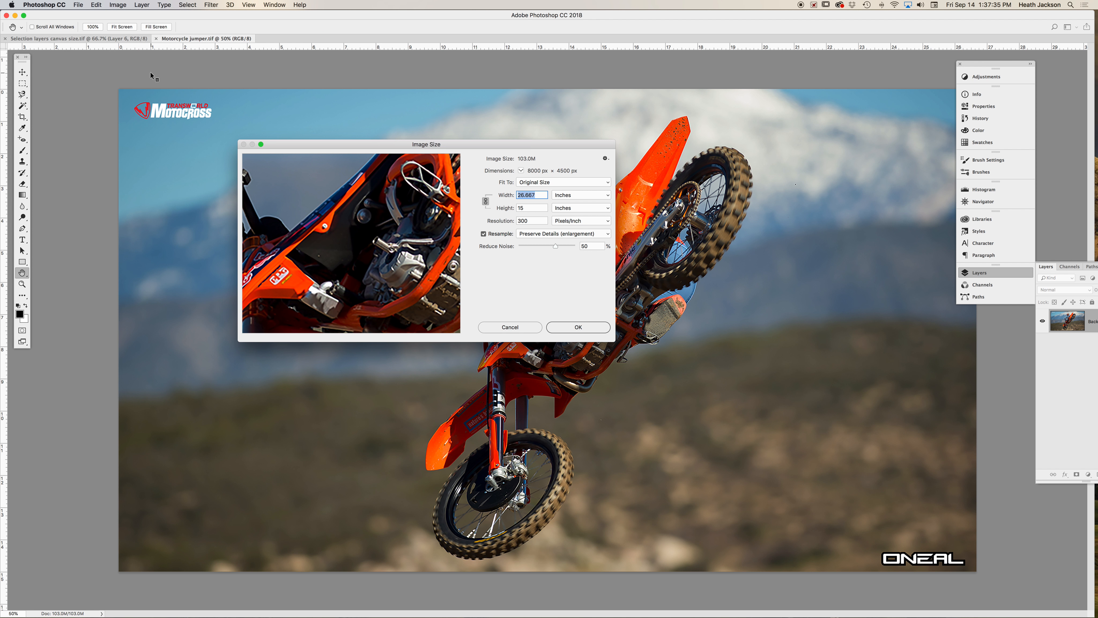
left_click_drag(341, 138, 265, 126)
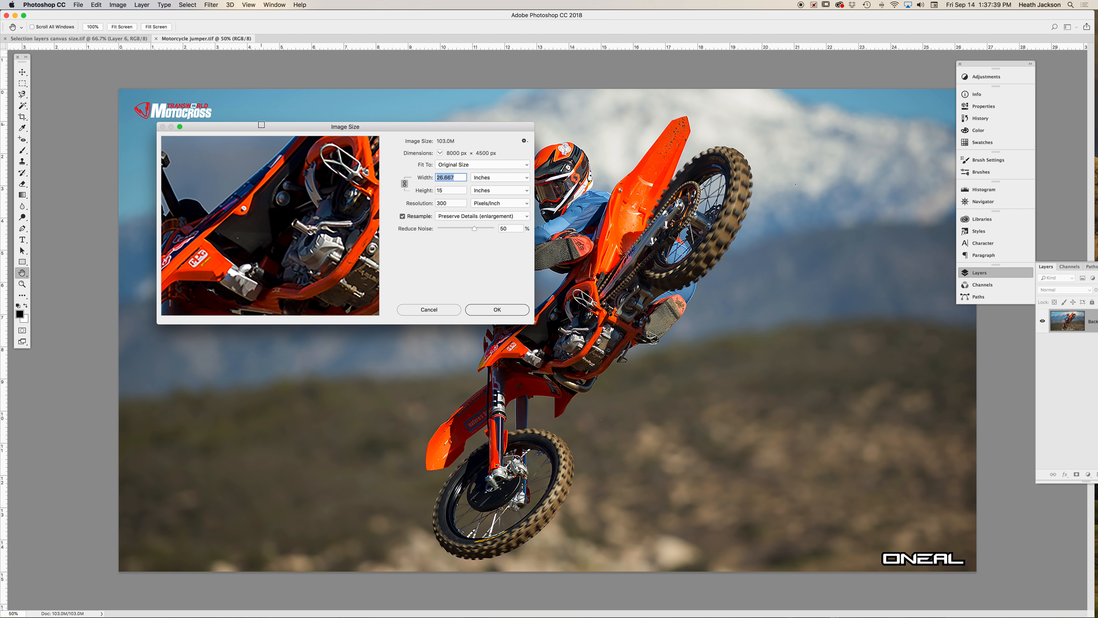
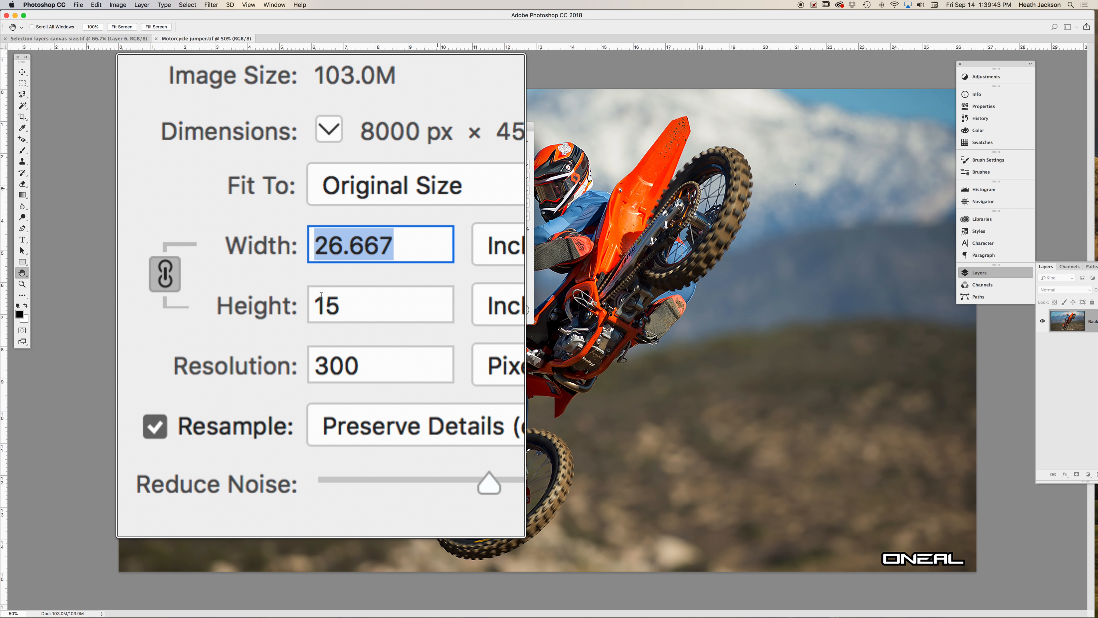
- Resize the motorcycle image to 8 inches wide at 300 pixels/inch and apply the Image Size change
type("8")
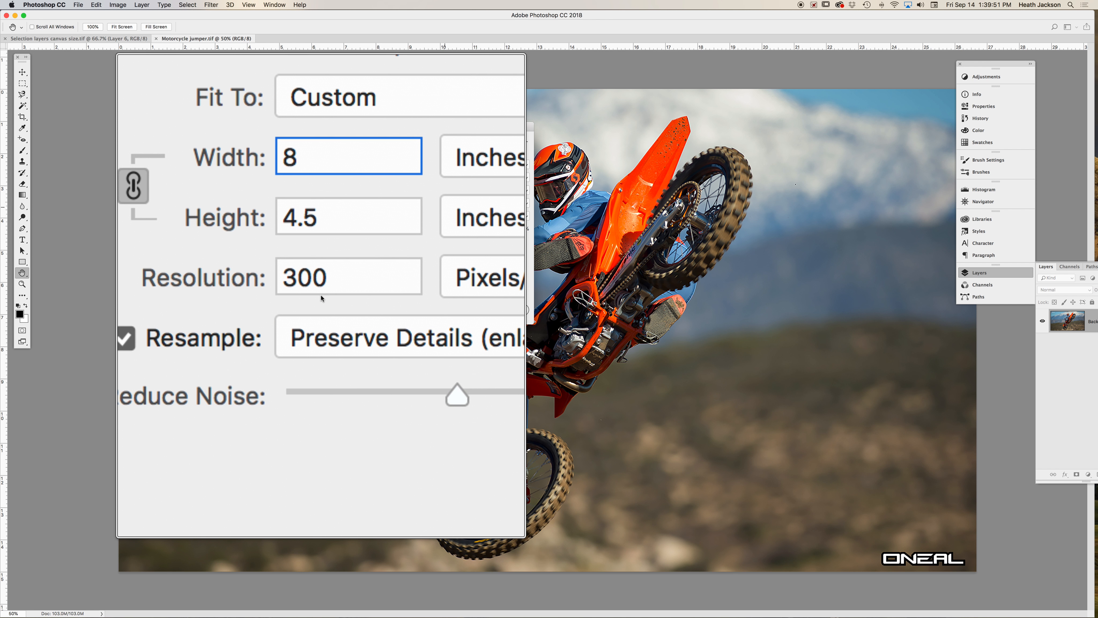
key("Tab")
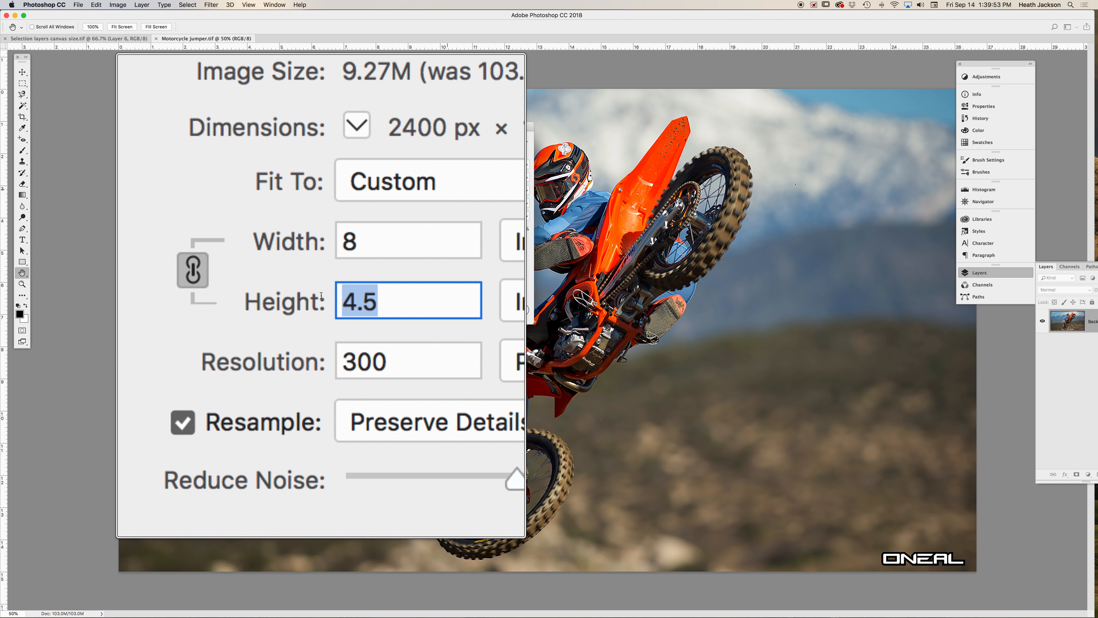
type("8")
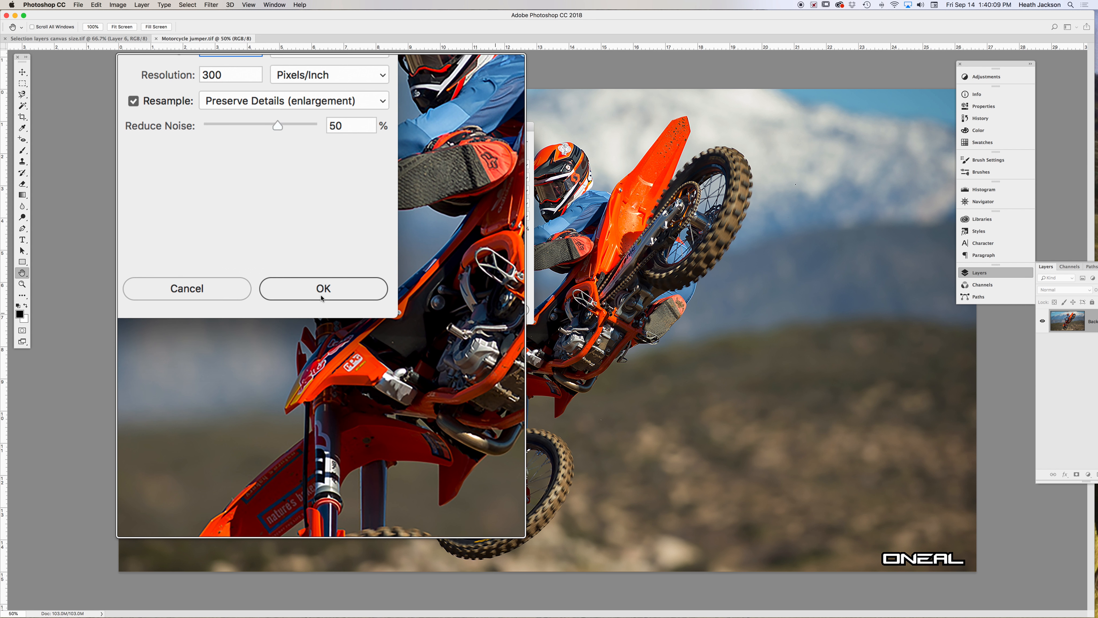
left_click(322, 298)
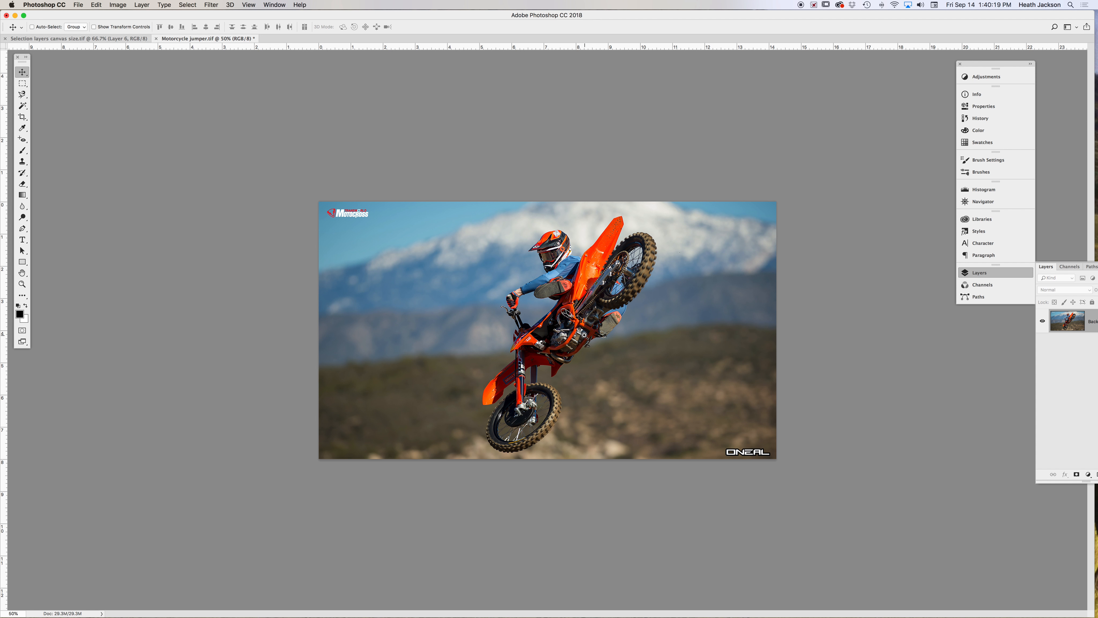
- Crop the motorcycle image to a 1:1 (Square) ratio, shifting the photo slightly within the crop box before committing
key("super+equal")
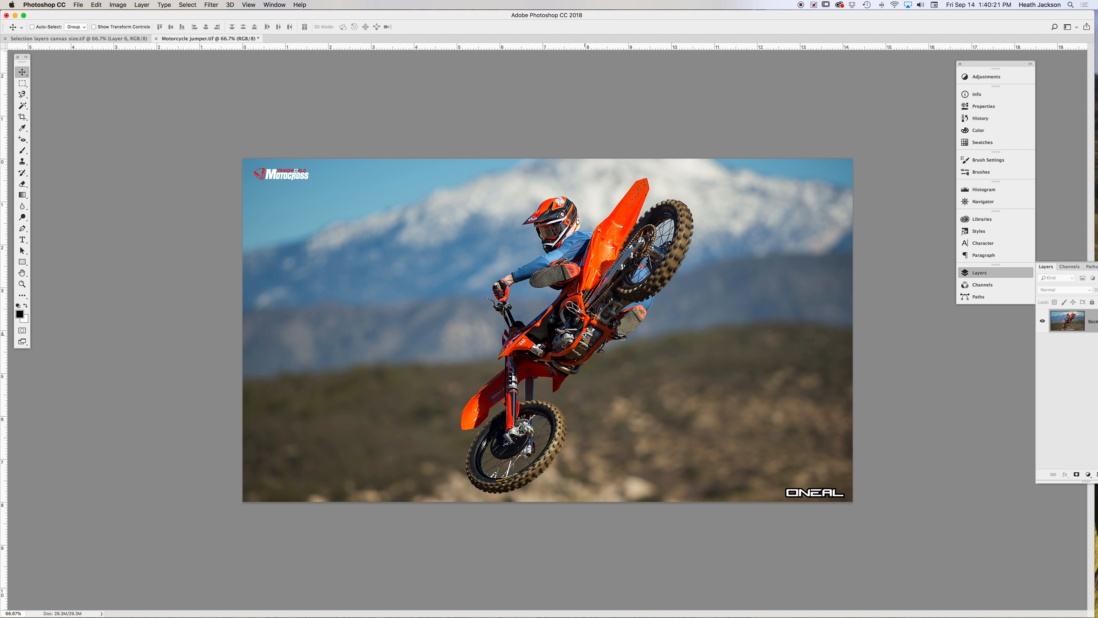
key("super+equal")
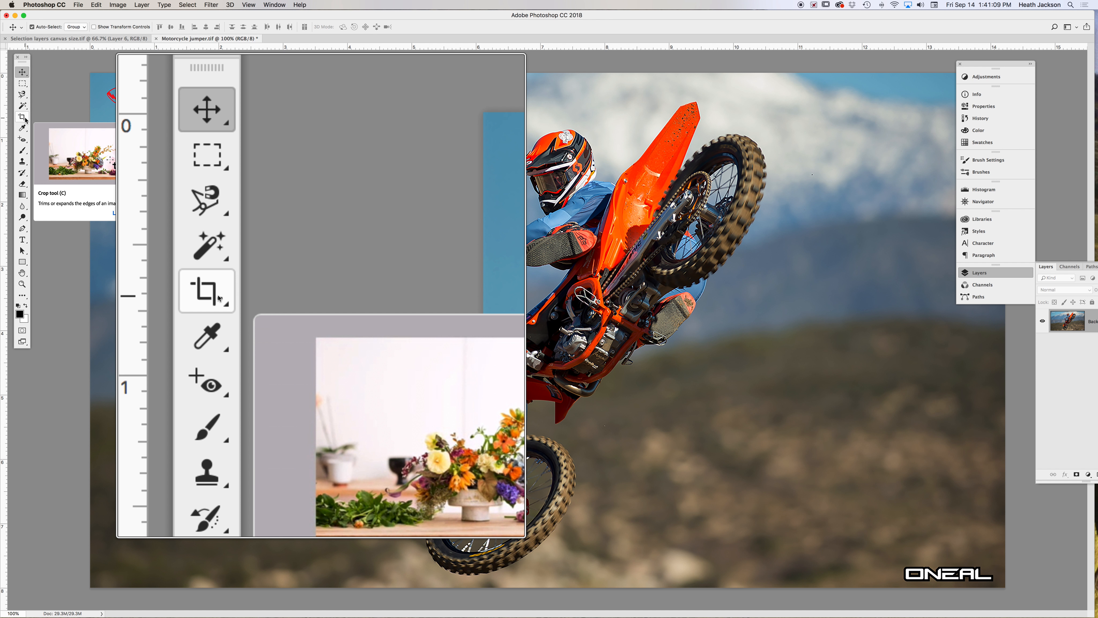
left_click(25, 119)
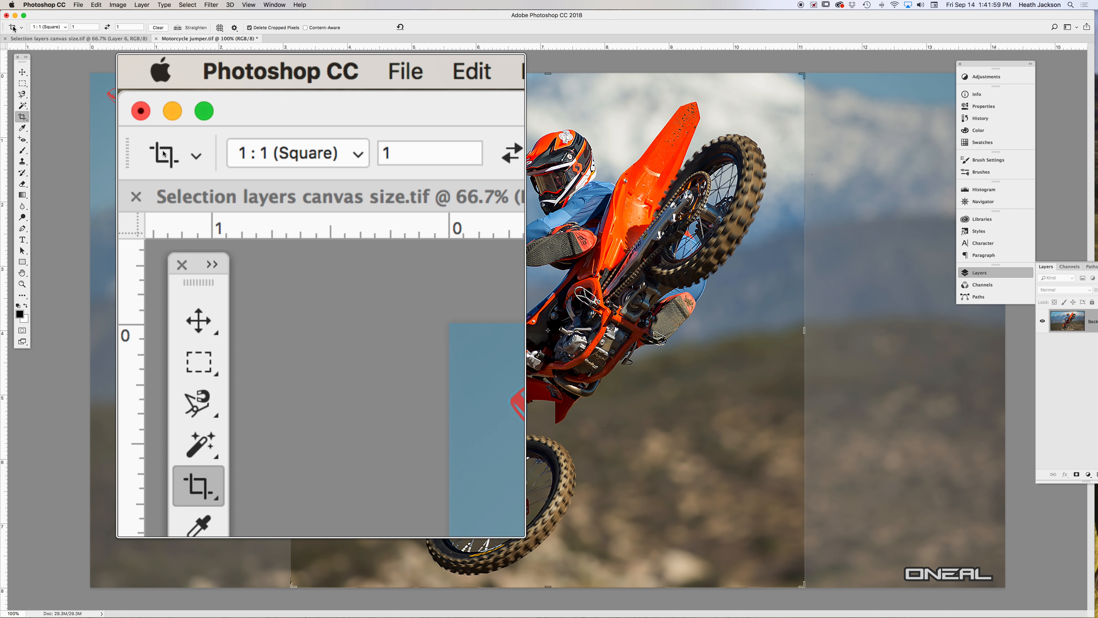
left_click(64, 27)
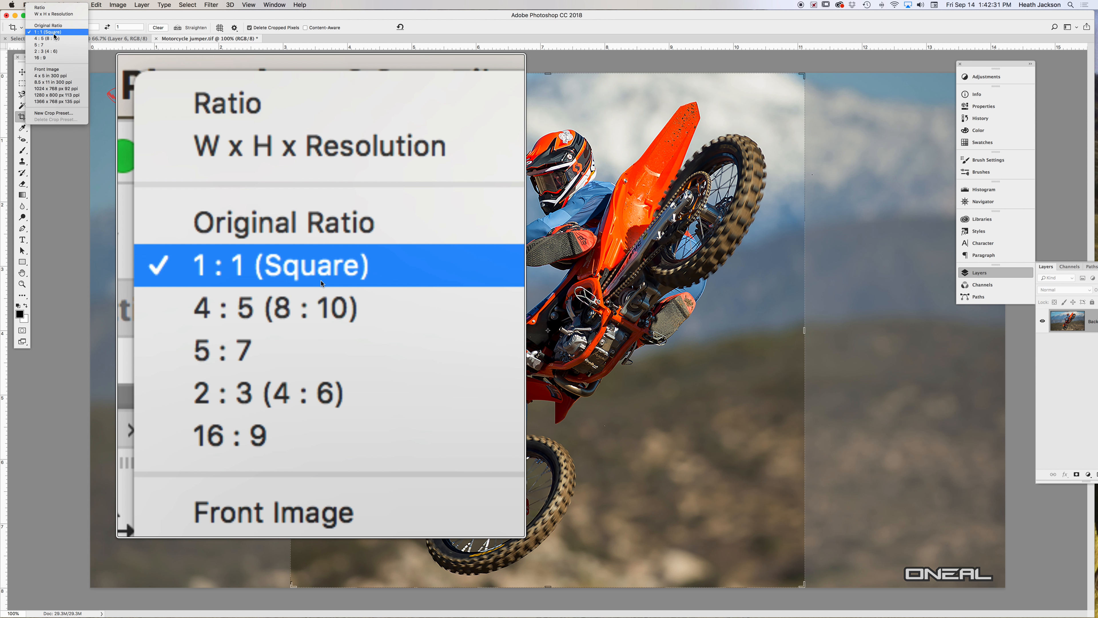
left_click(55, 33)
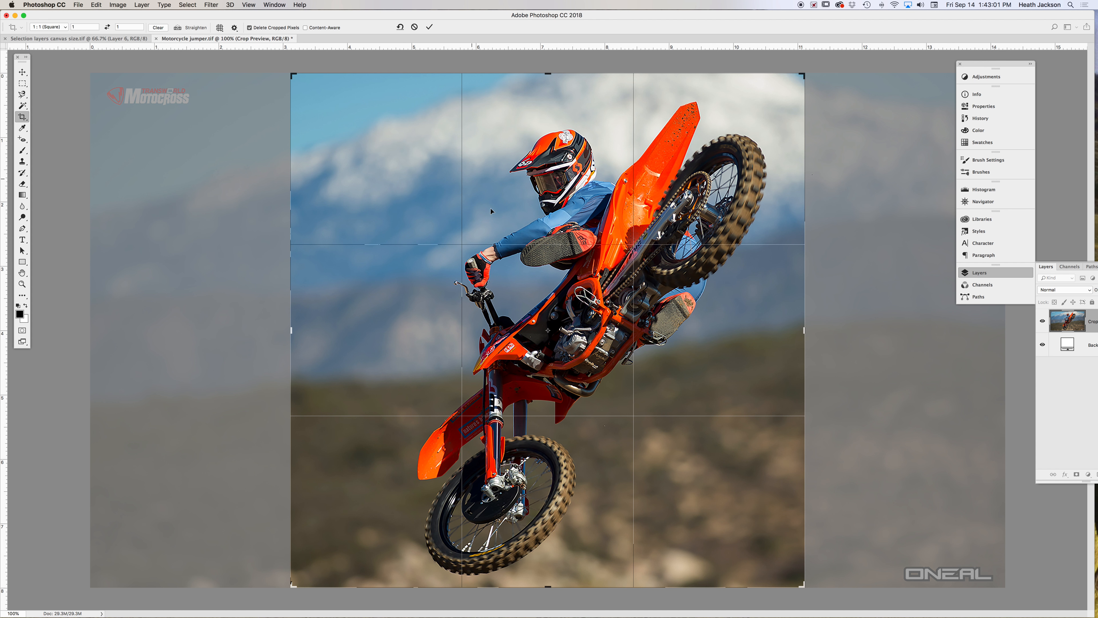
mouse_move(591, 314)
left_mouse_down()
mouse_move(511, 314)
mouse_move(639, 314)
mouse_move(570, 313)
mouse_move(583, 312)
left_mouse_up()
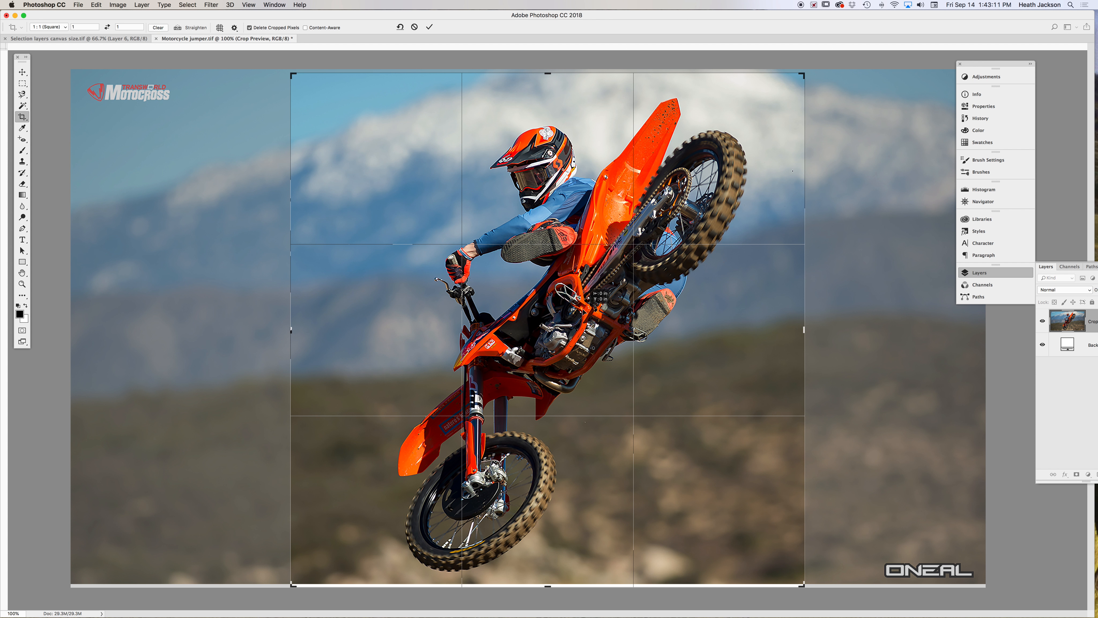
left_click_drag(584, 312, 584, 312)
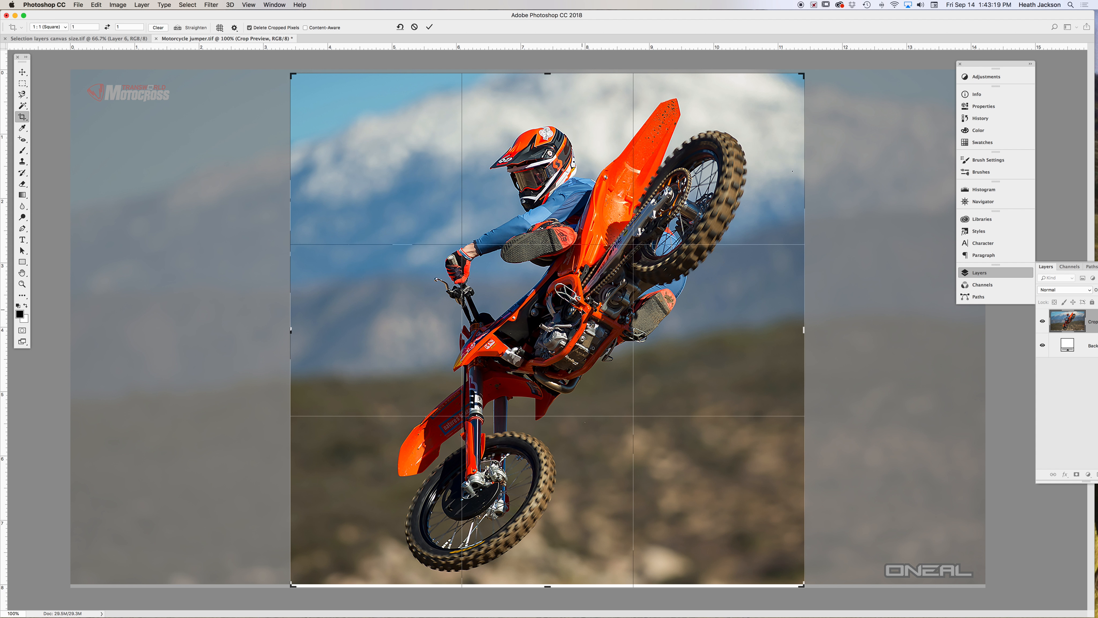
key("Return")
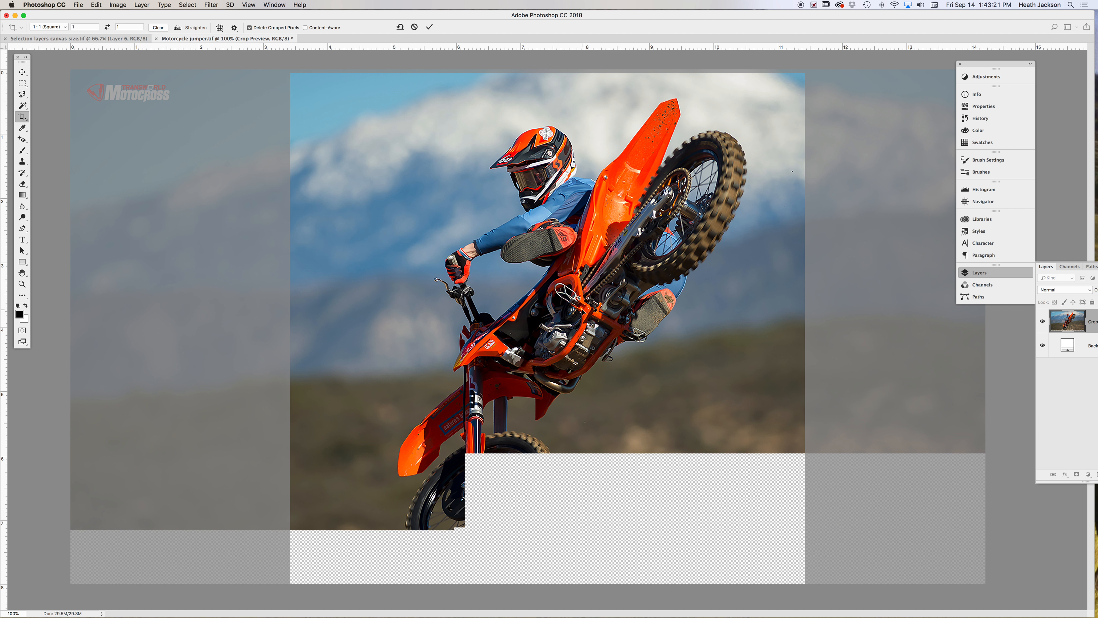
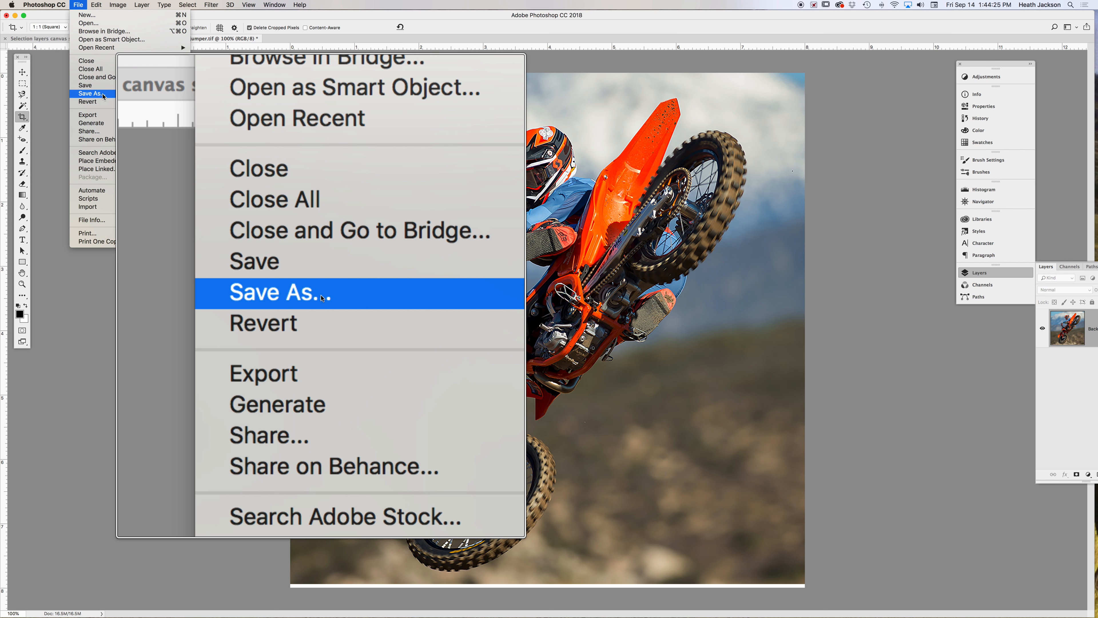
left_click(104, 96)
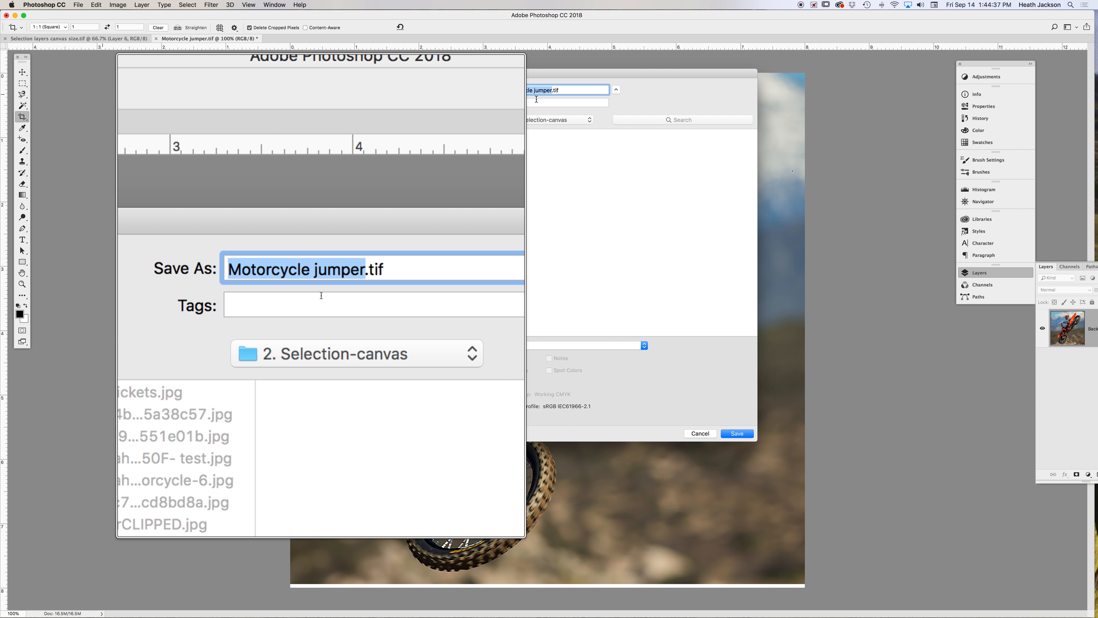
type("Selecti")
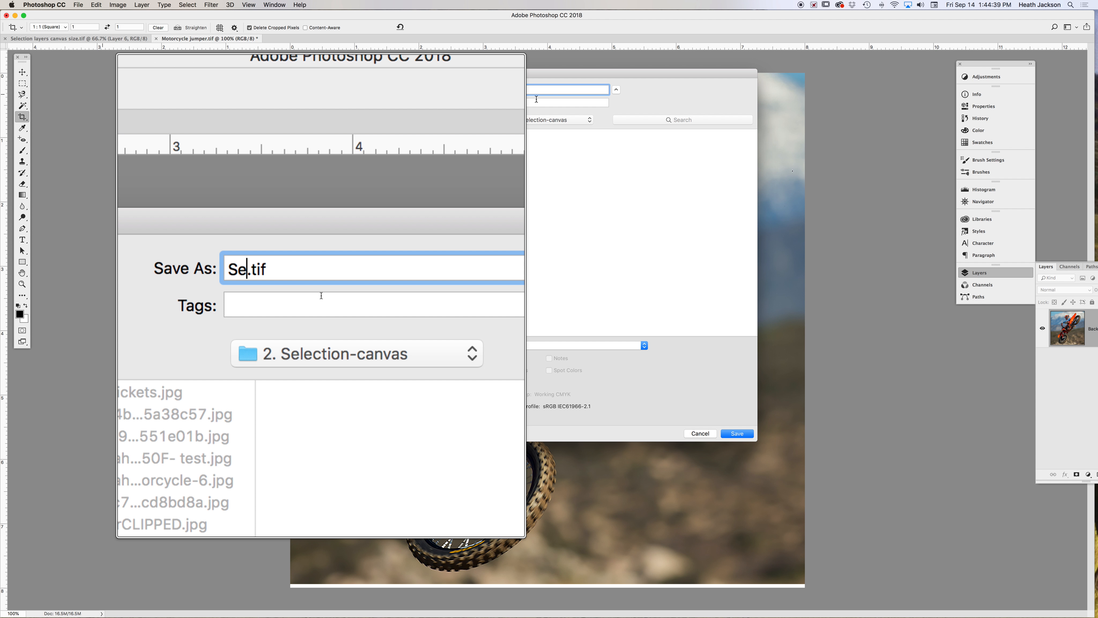
type("on assig")
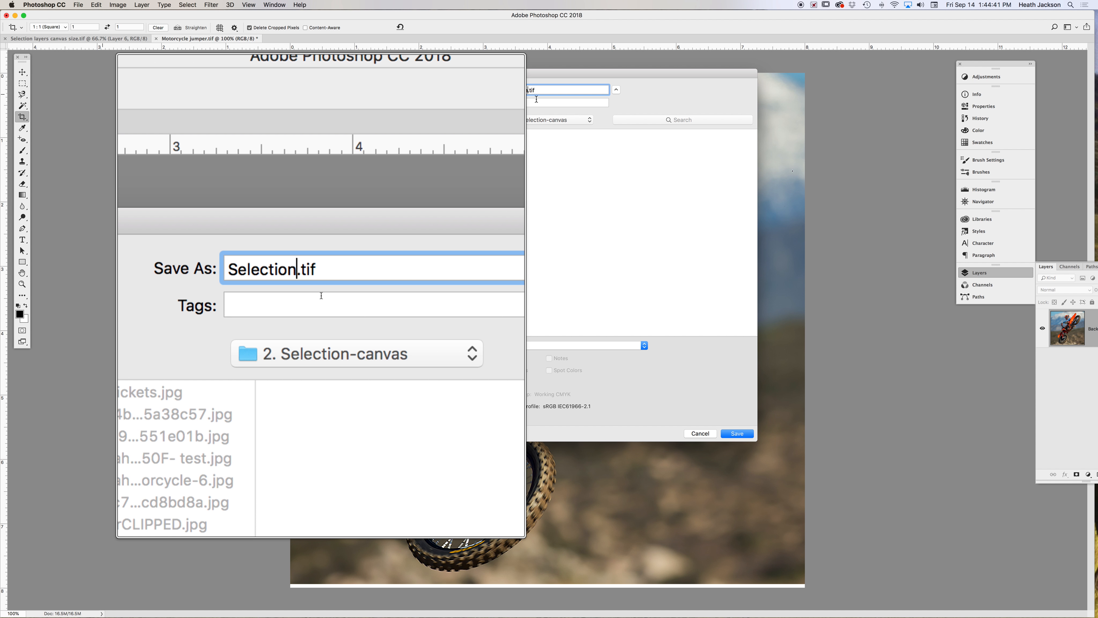
type("nment")
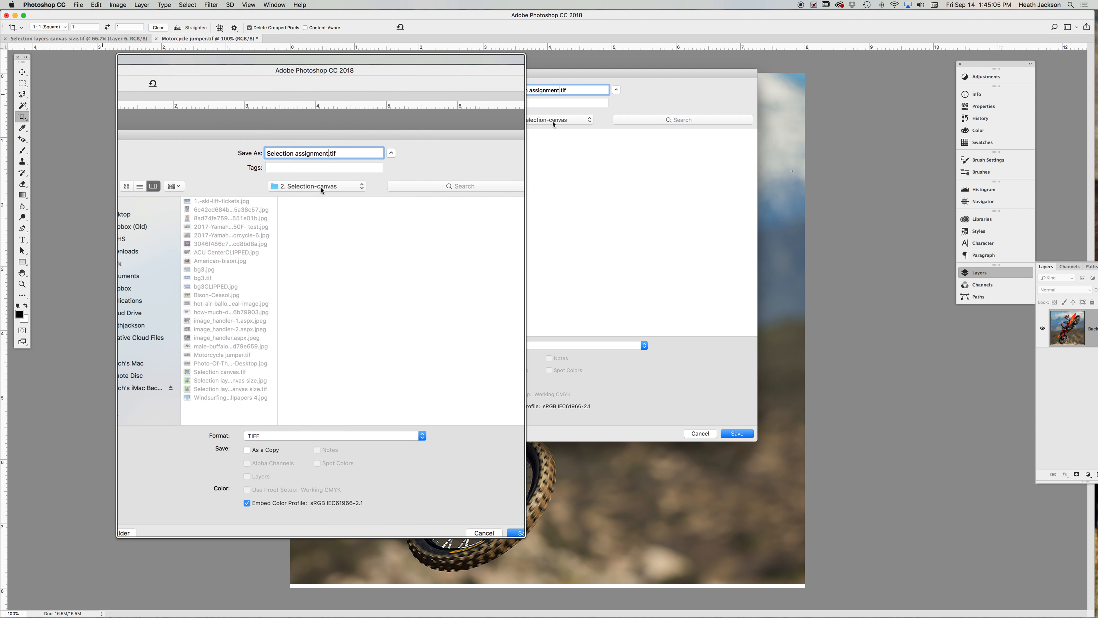
left_click(700, 434)
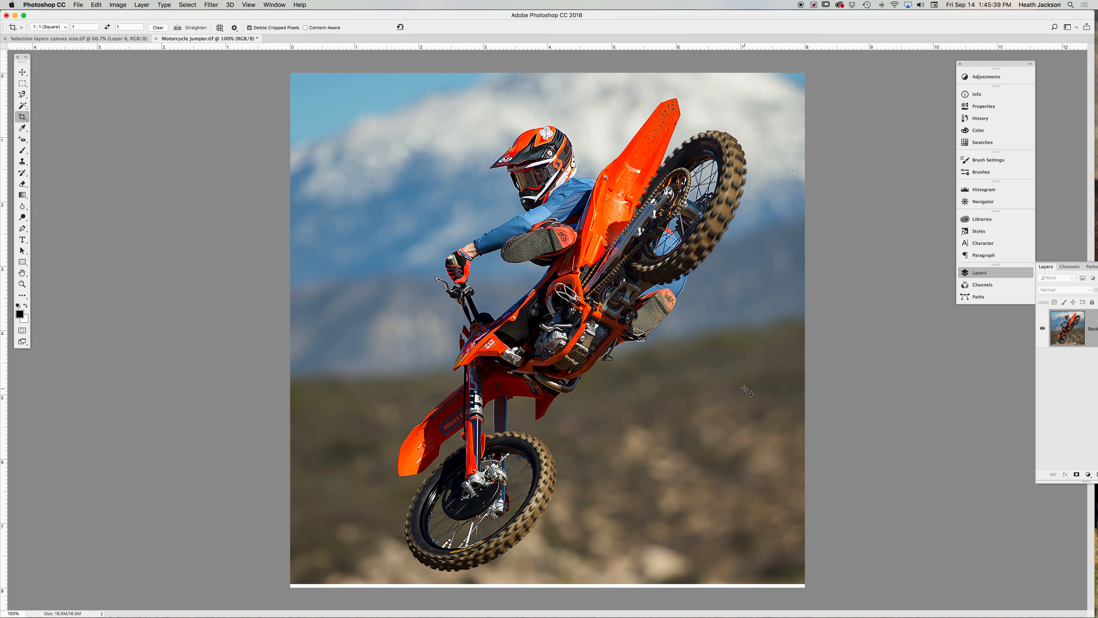
- Open the 2017-Yamaha-YZ450F- test.jpg image from the Selection-canvas folder
key("super")
key("super+o")
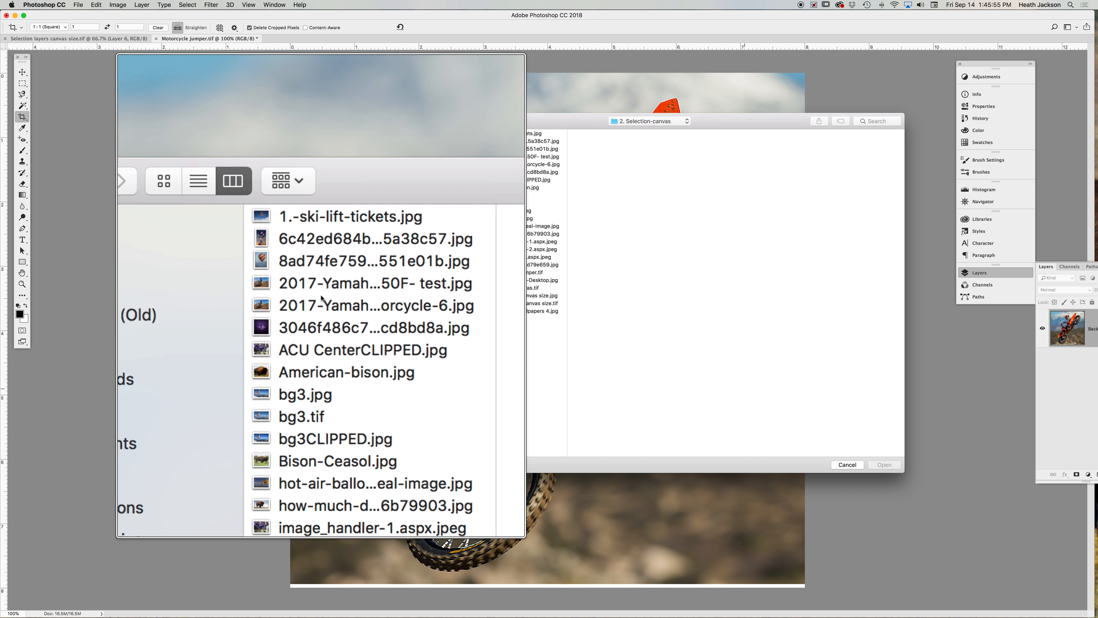
left_click(509, 159)
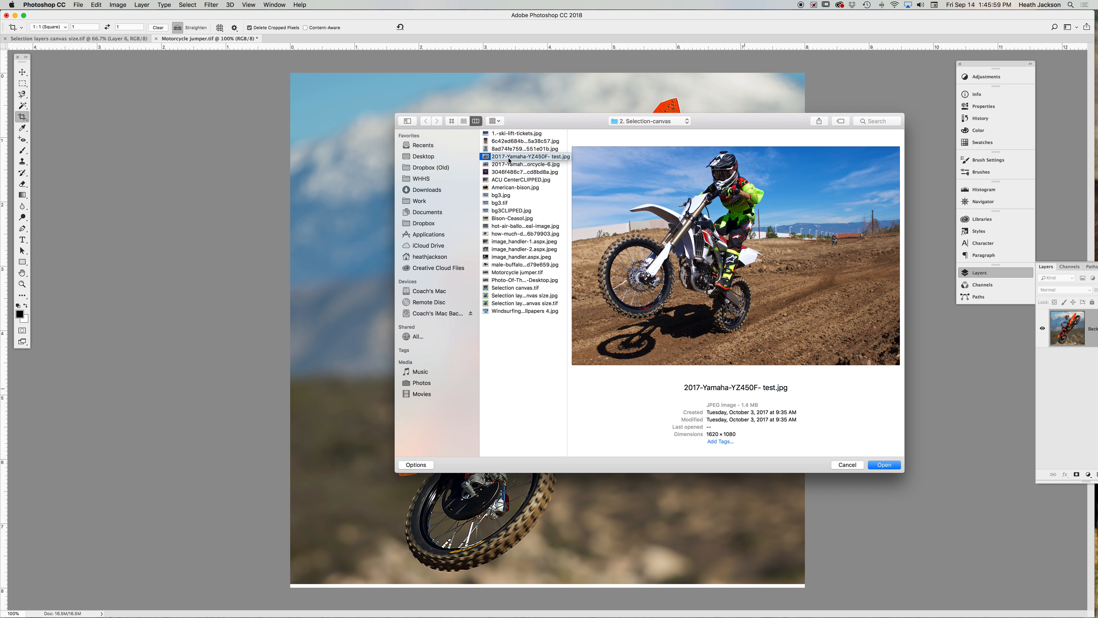
left_click(890, 467)
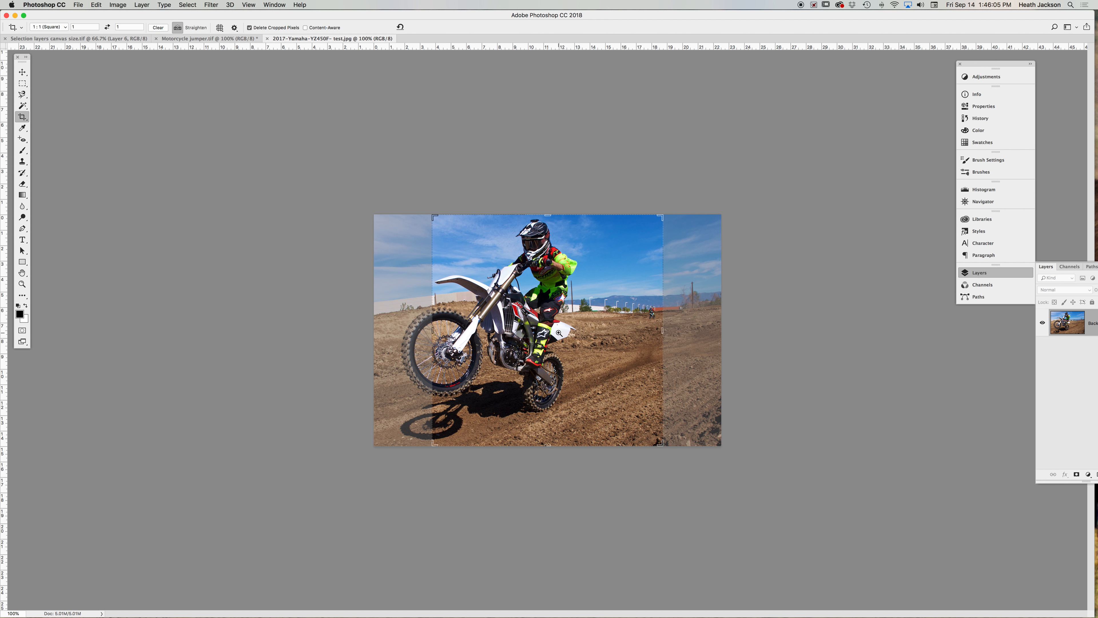
- Resize the Yamaha image to 2.5 inches high at 300 pixels/inch and apply the Image Size change
key("super+plus")
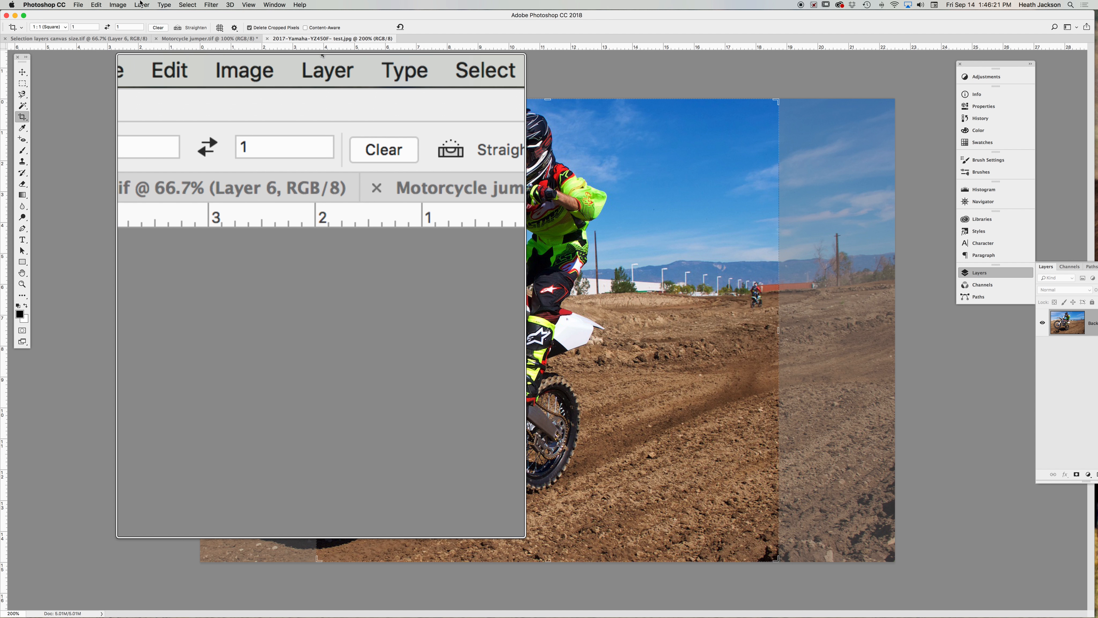
left_click(119, 6)
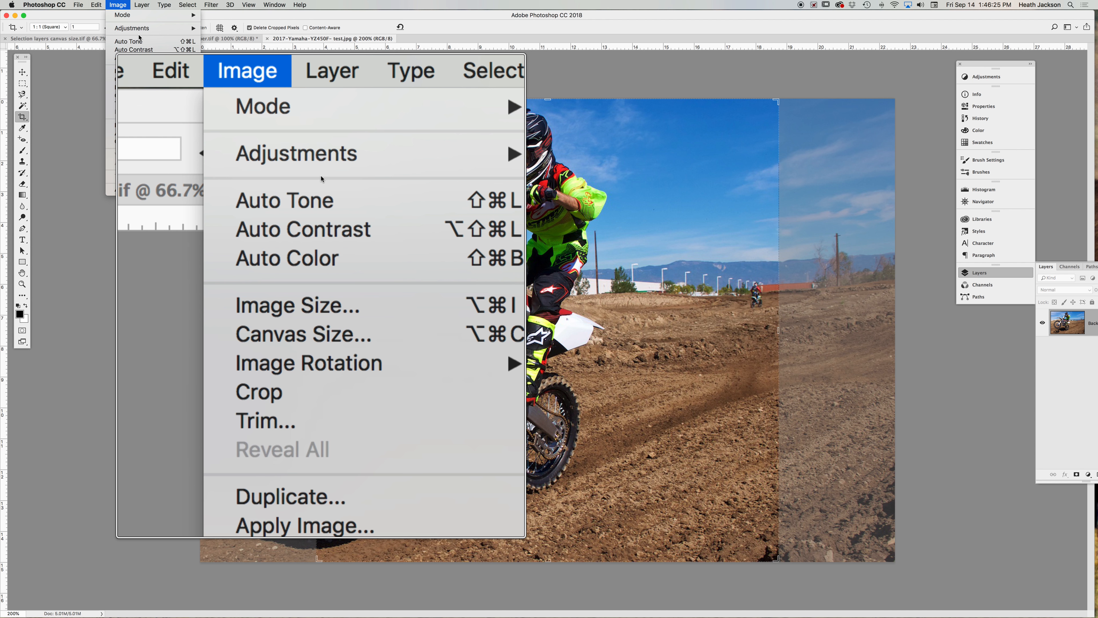
left_click(143, 71)
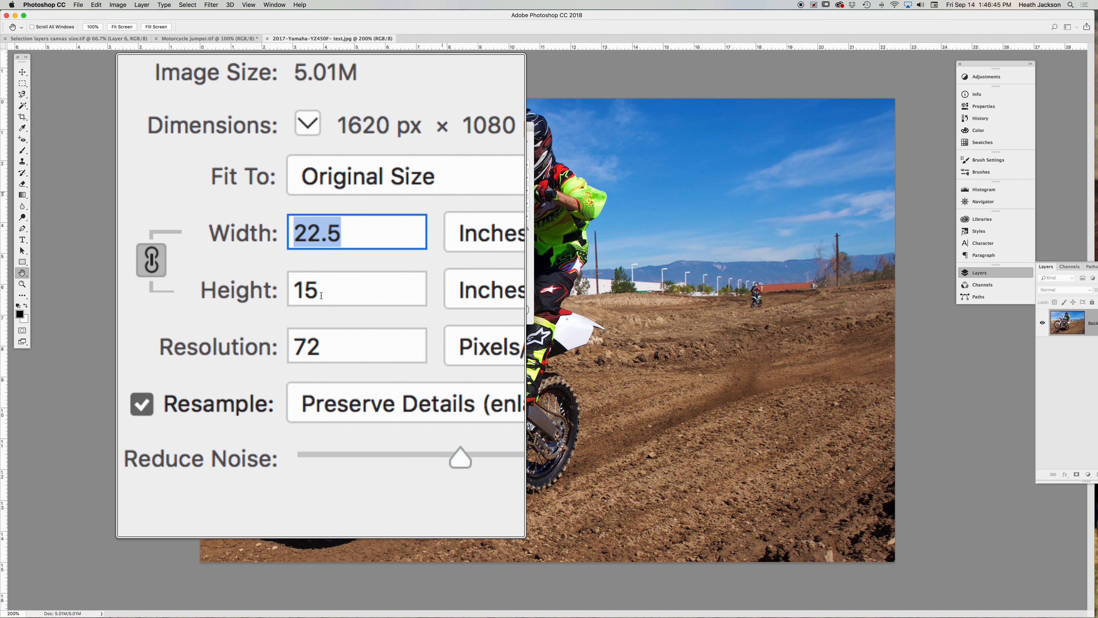
key("Tab")
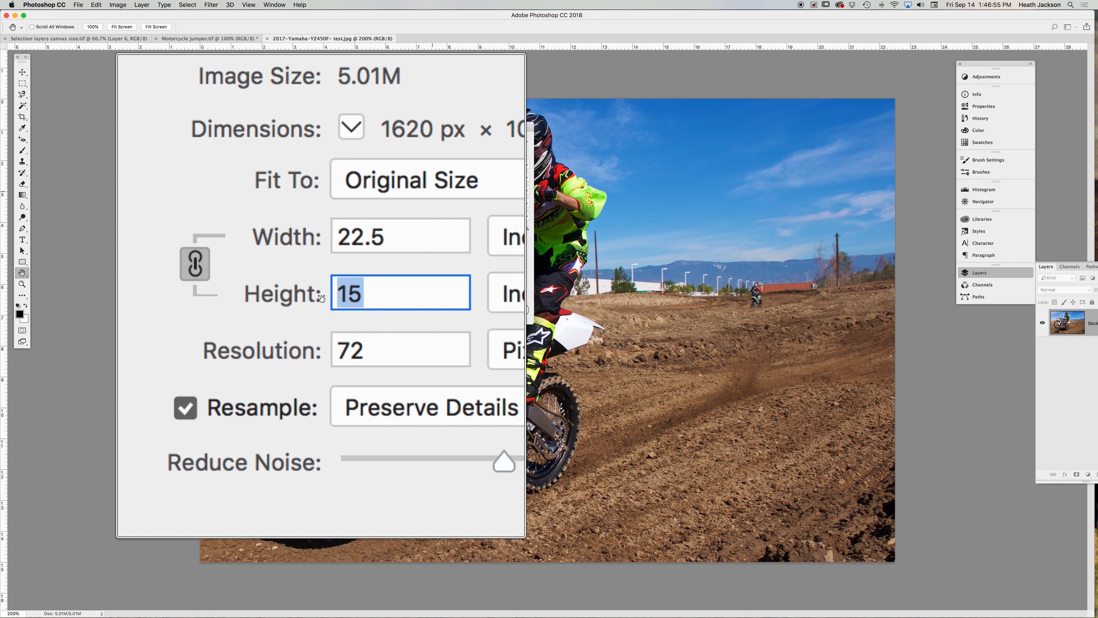
type("2.5")
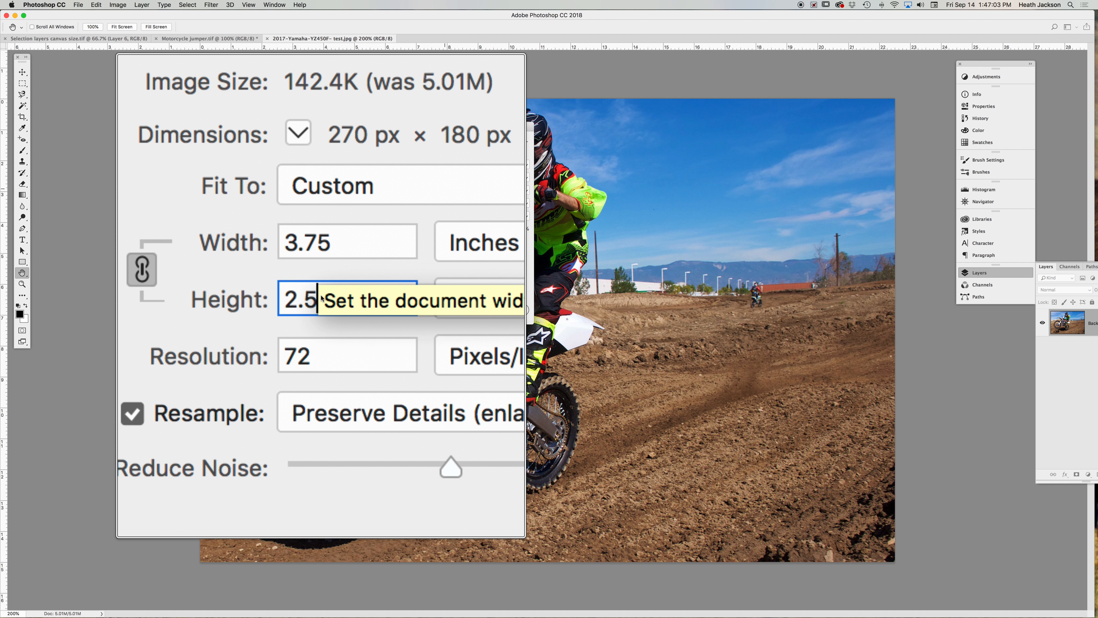
key("Tab")
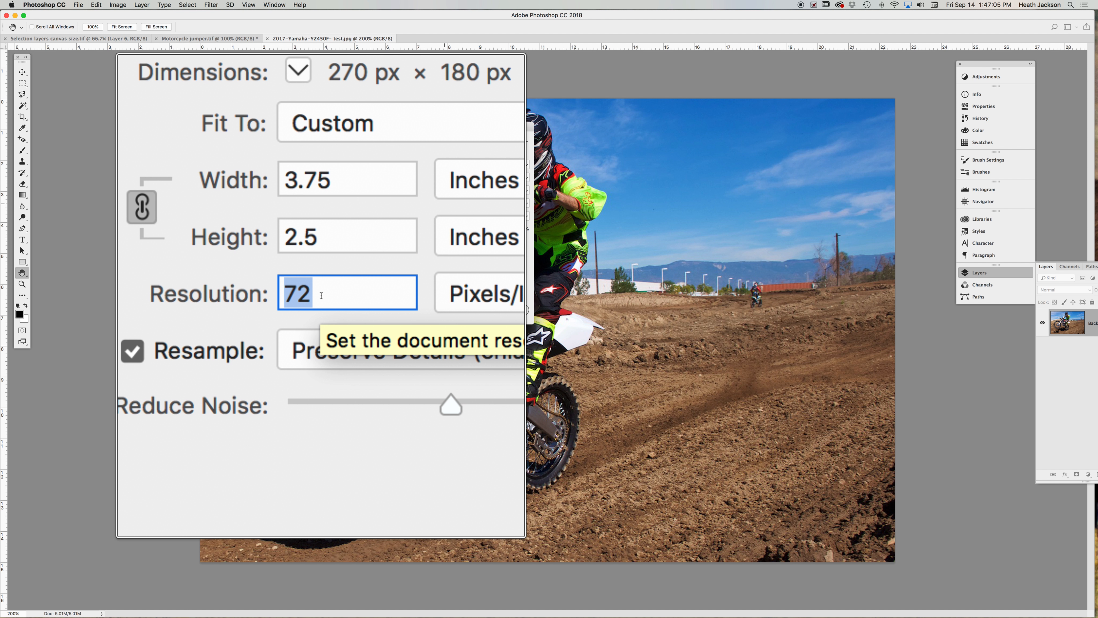
type("300")
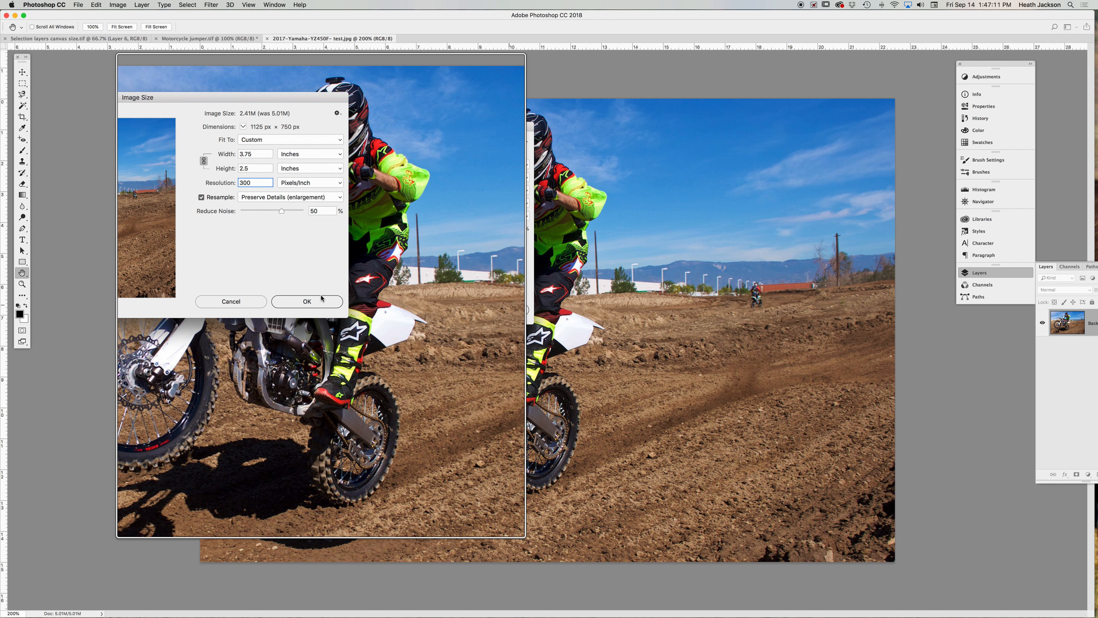
left_click(321, 319)
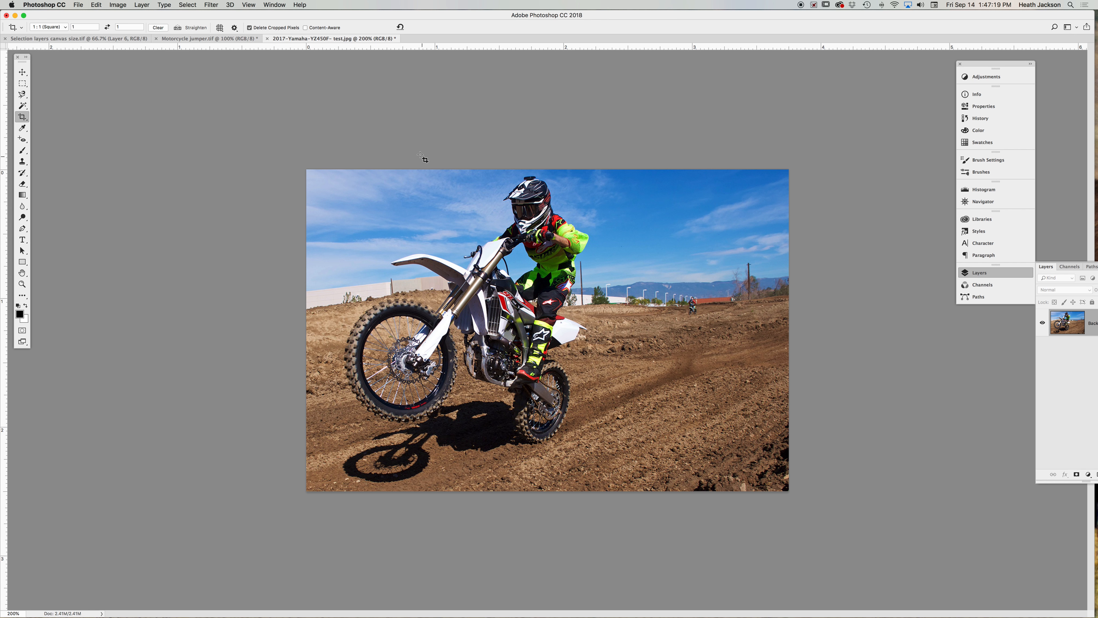
- Crop the Yamaha image to a 1:1 square, shifting the photo within the crop box before committing
key("super+equal")
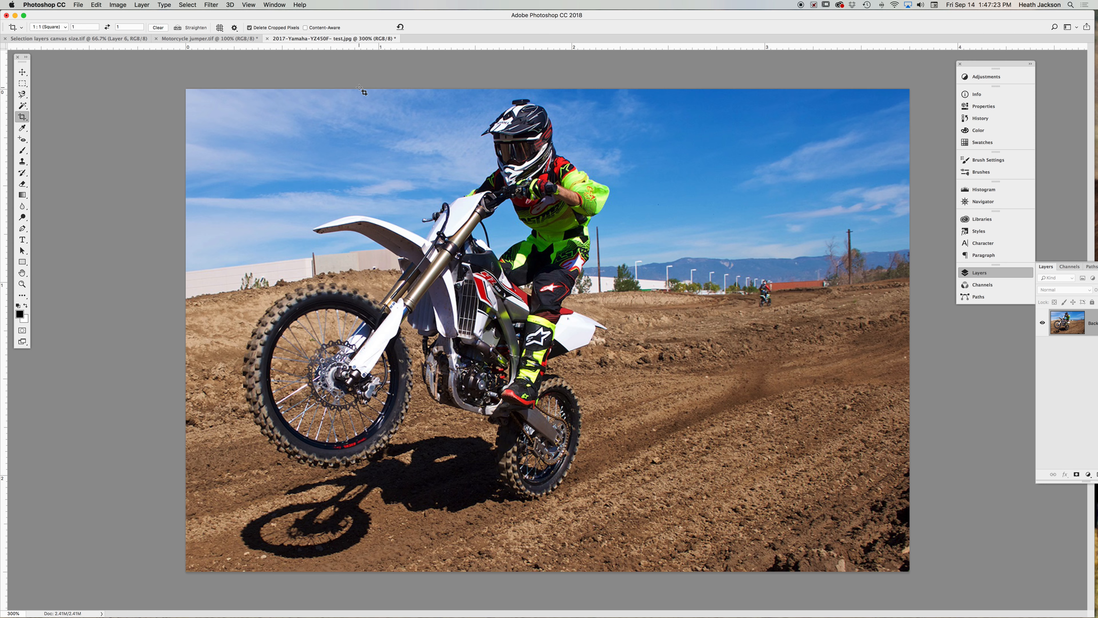
left_click_drag(364, 89, 846, 614)
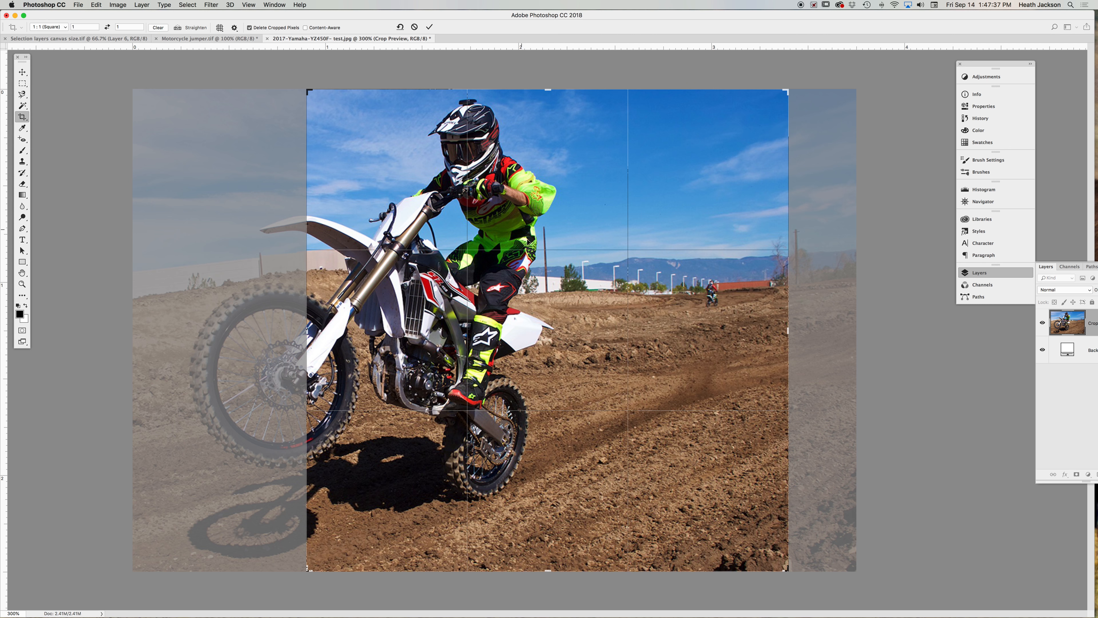
left_click_drag(529, 328, 704, 331)
left_click_drag(704, 331, 700, 330)
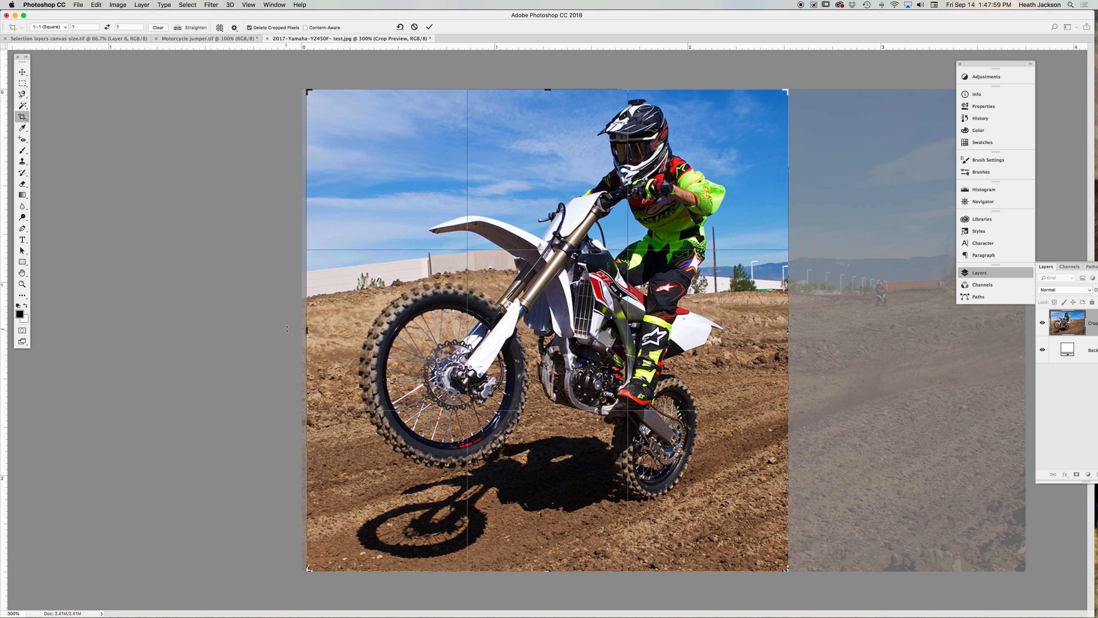
key("Return")
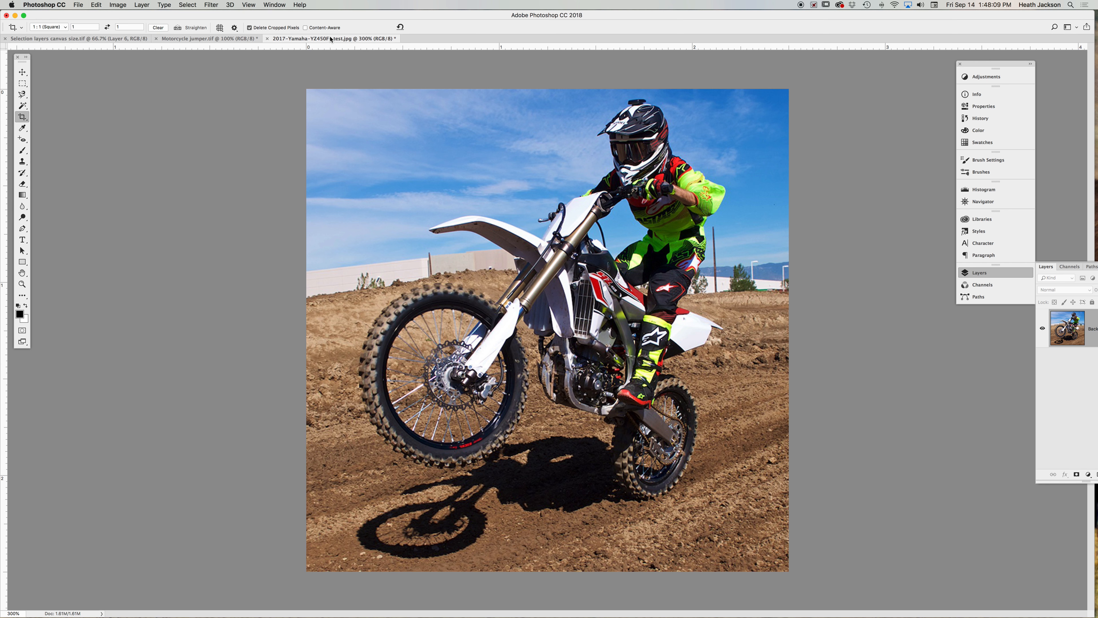
- Select the whole square Yamaha image with the Rectangular Marquee tool and copy it
left_click(216, 39)
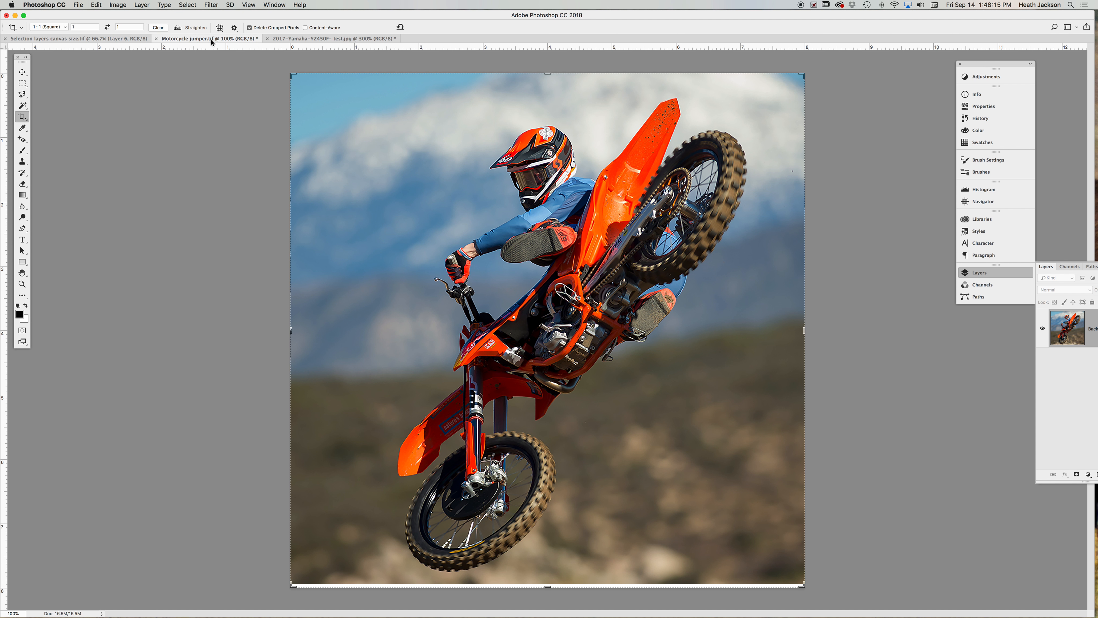
left_click(96, 39)
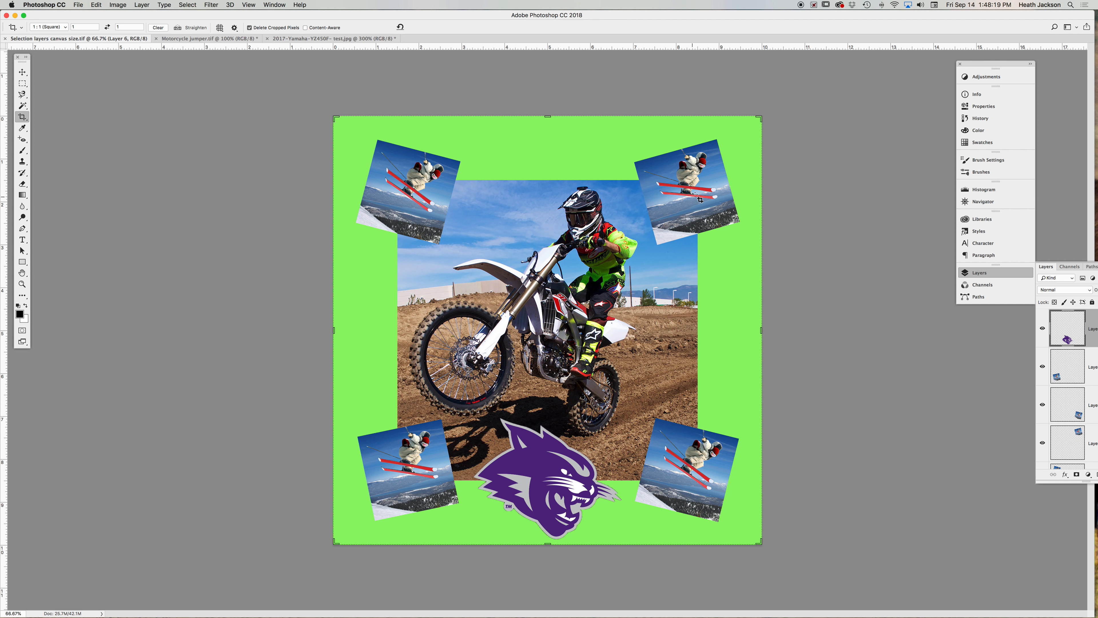
left_click(216, 39)
left_click(300, 39)
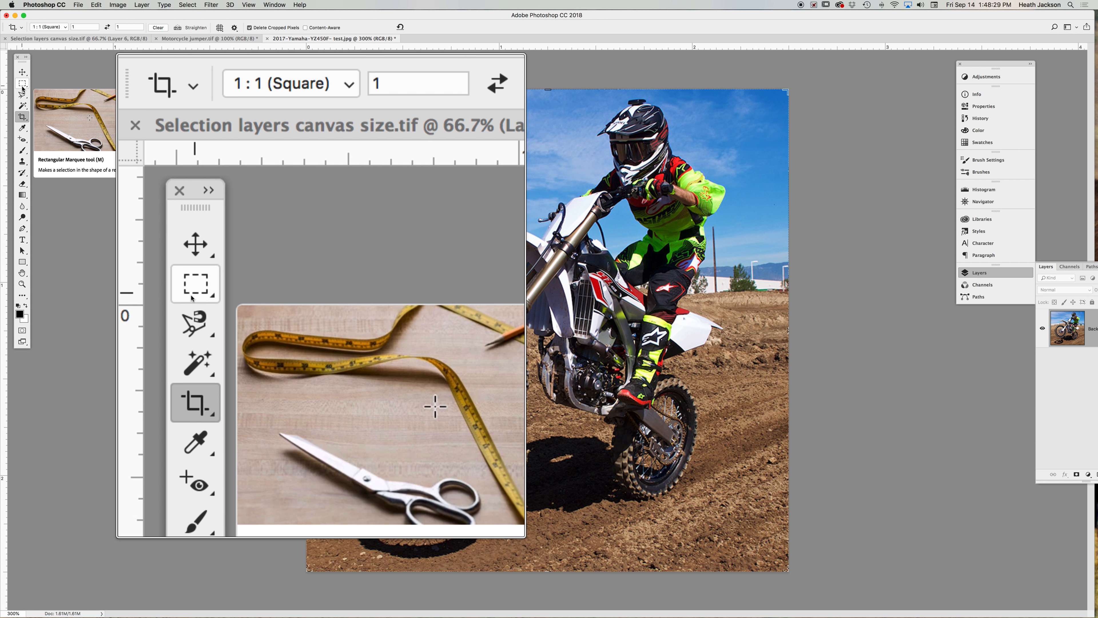
left_click(23, 84)
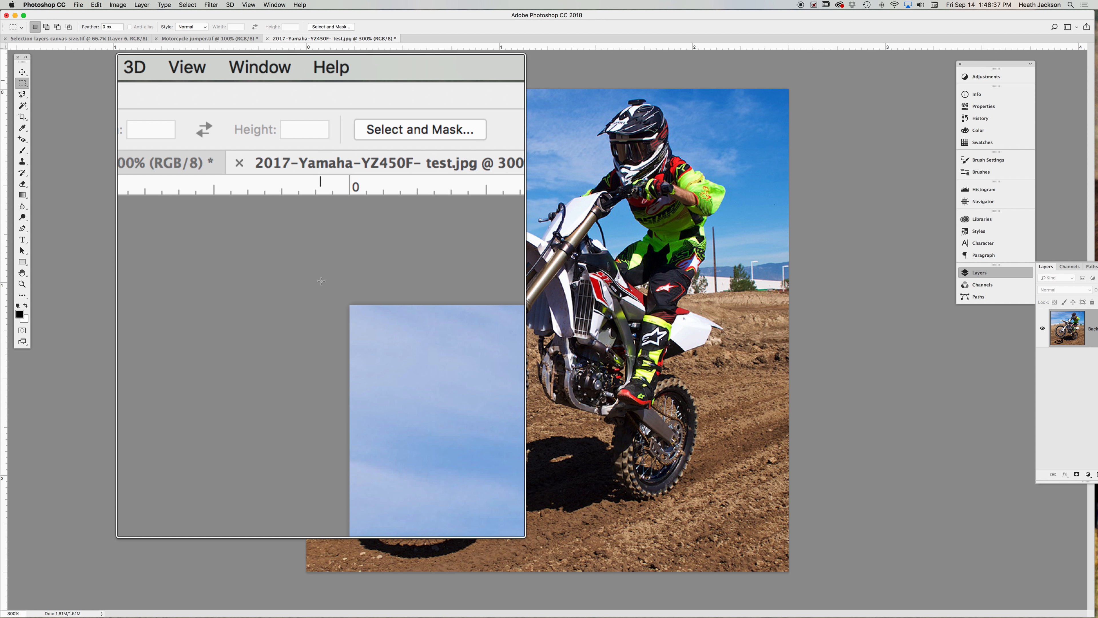
left_click_drag(295, 81, 795, 567)
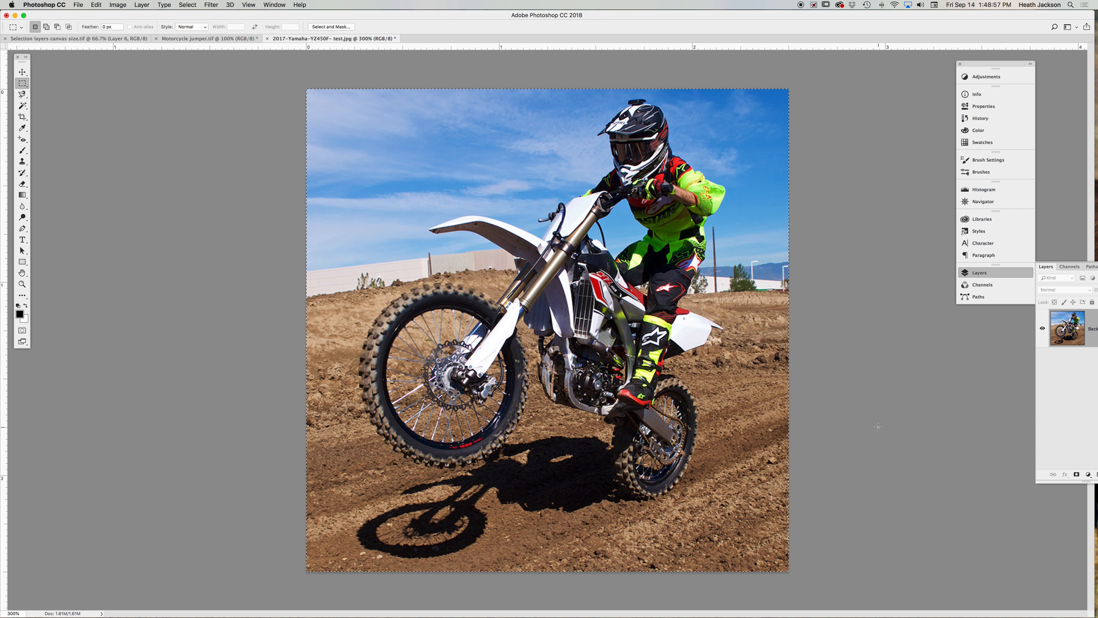
key("super+c")
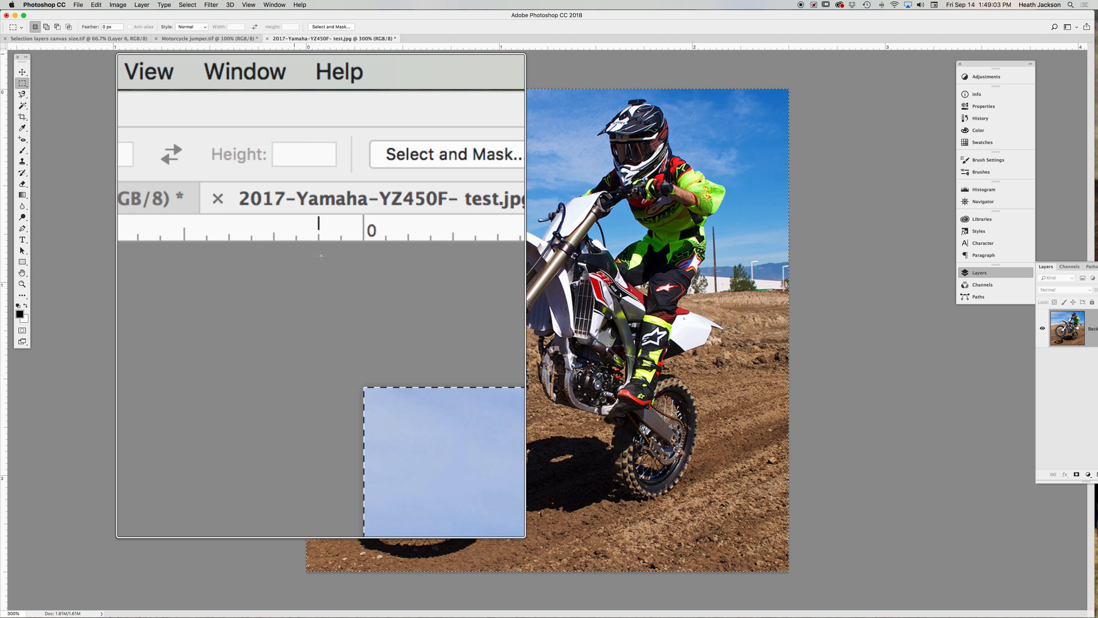
- Paste the Yamaha image into the Motorcycle jumper document and move it to the upper right corner
left_click(234, 40)
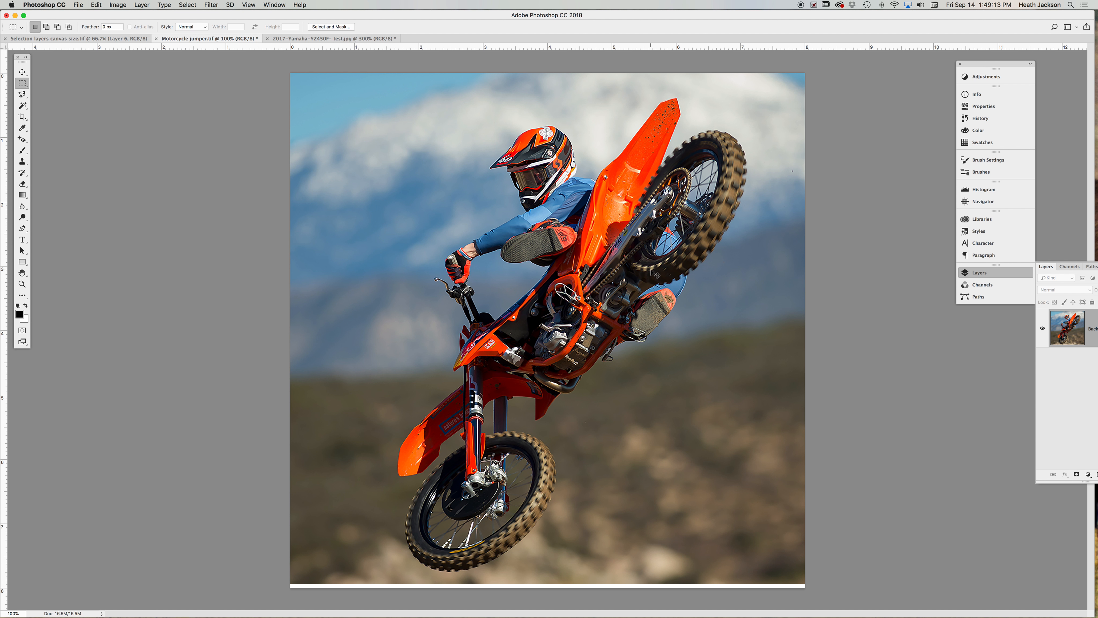
key("super+v")
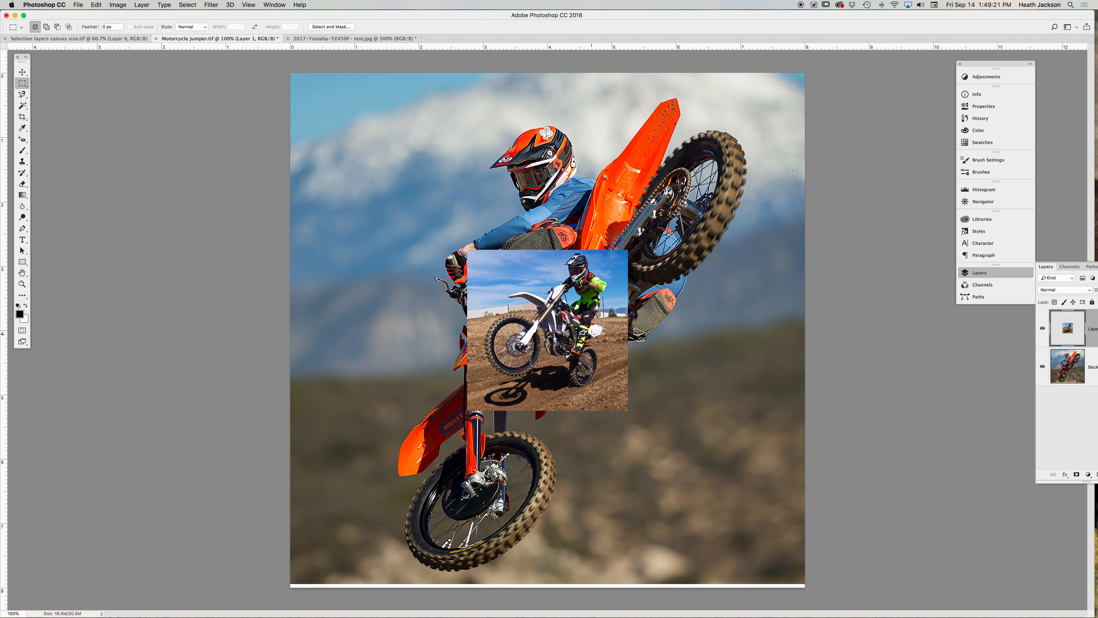
left_click(22, 71)
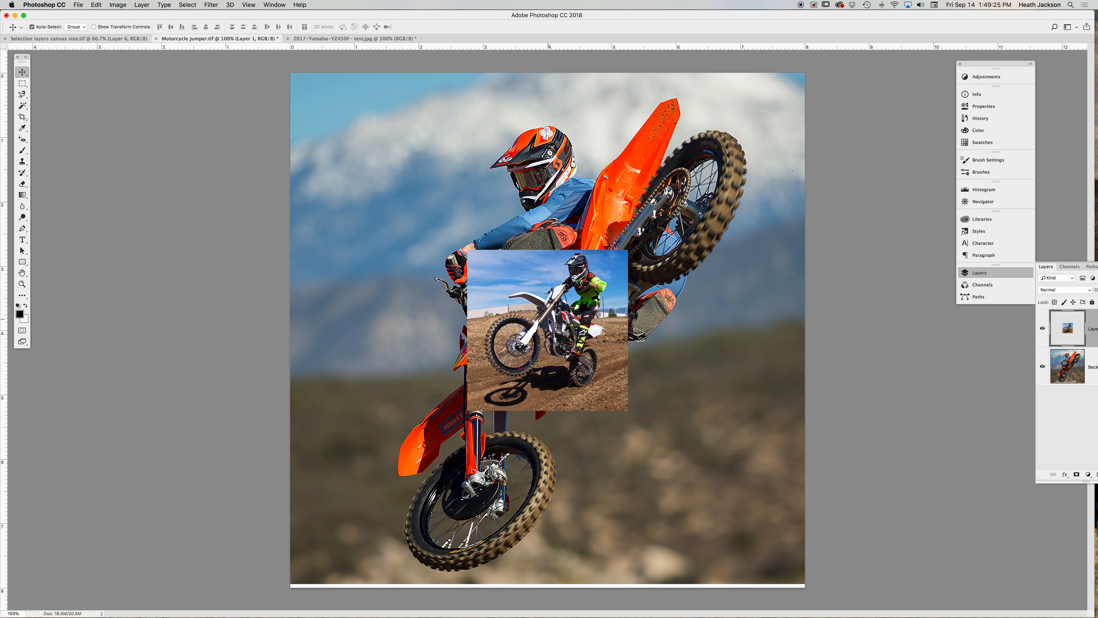
left_click_drag(555, 324, 698, 163)
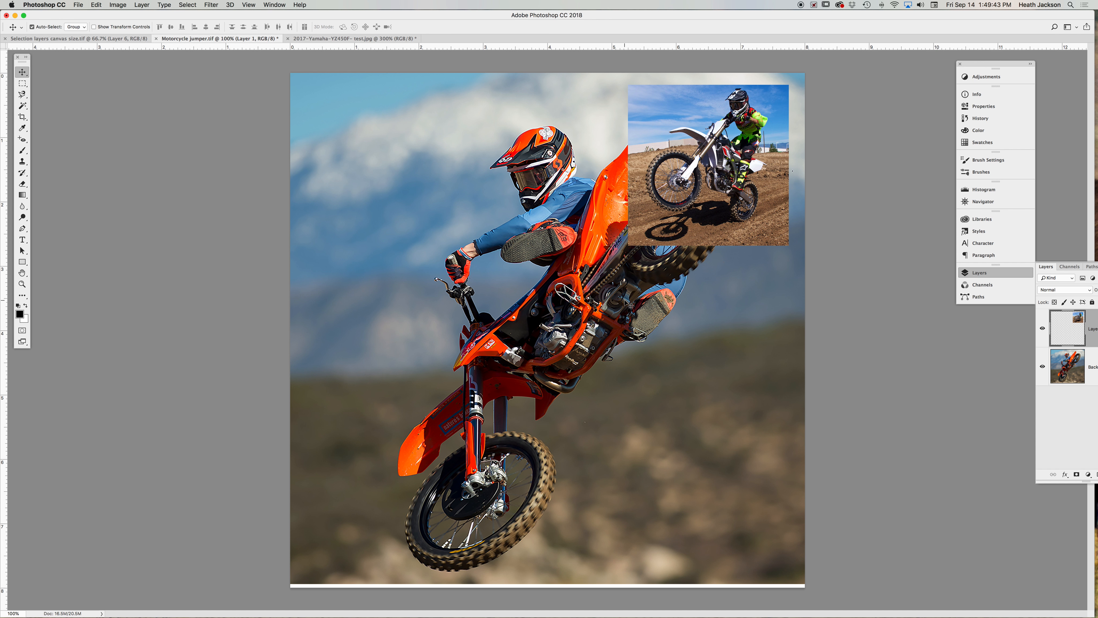
- Enlarge the Motorcycle jumper canvas to 10 by 10 inches with a centred anchor and white extension colour
key("super+minus")
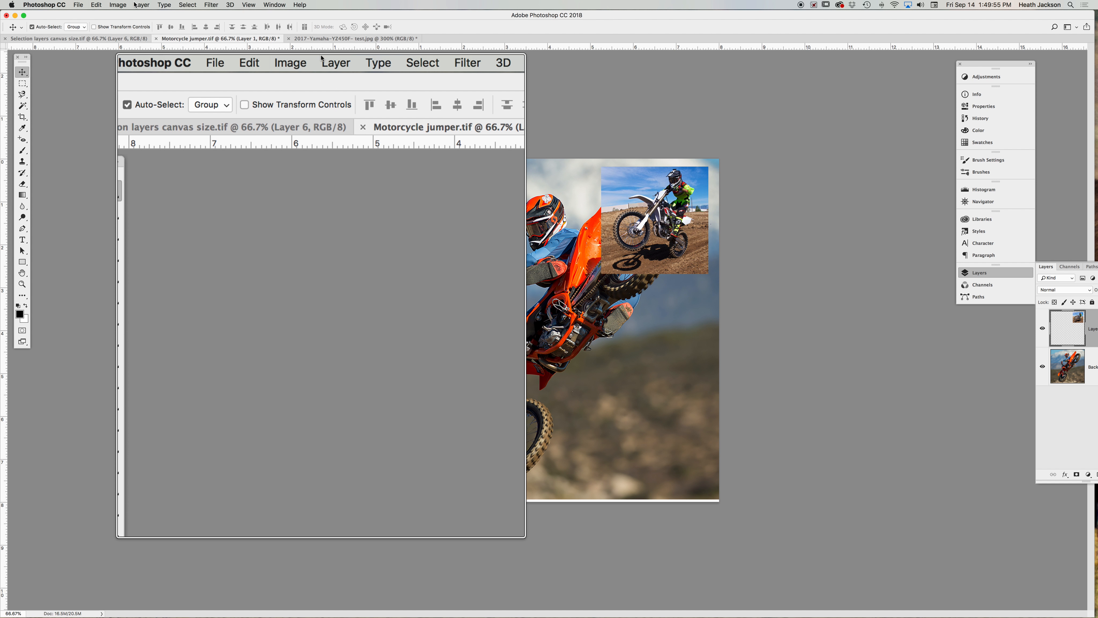
left_click(117, 5)
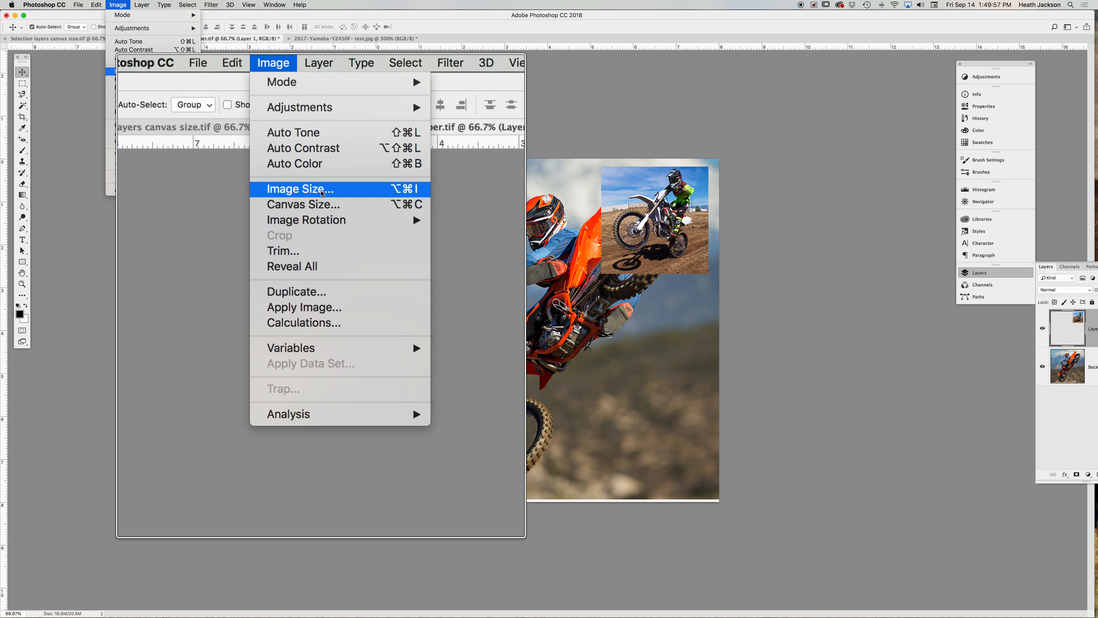
left_click(149, 79)
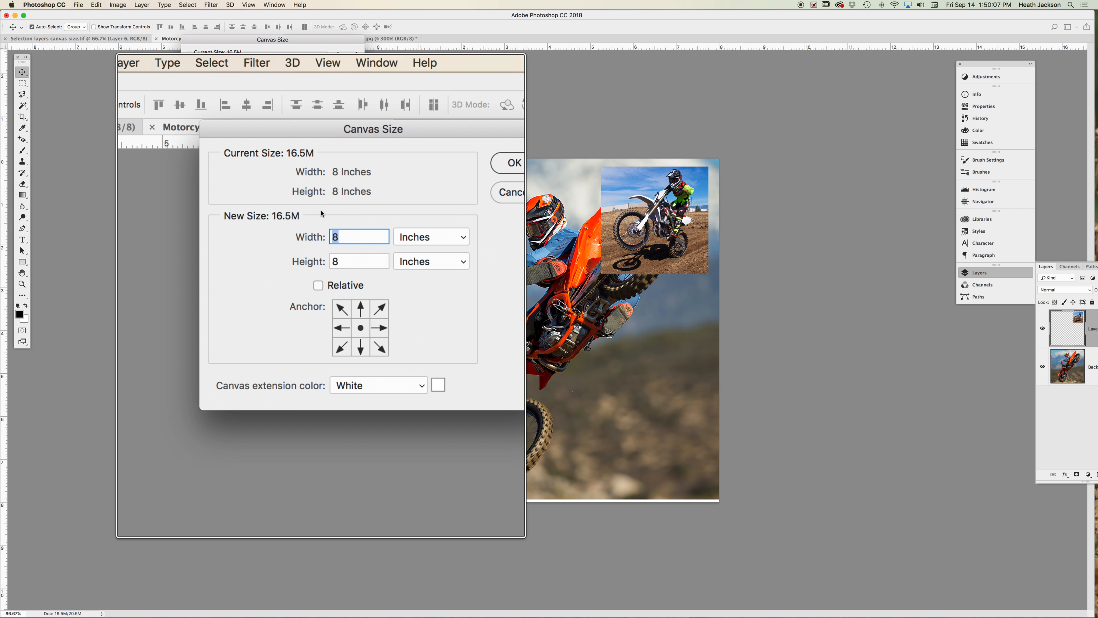
type("10")
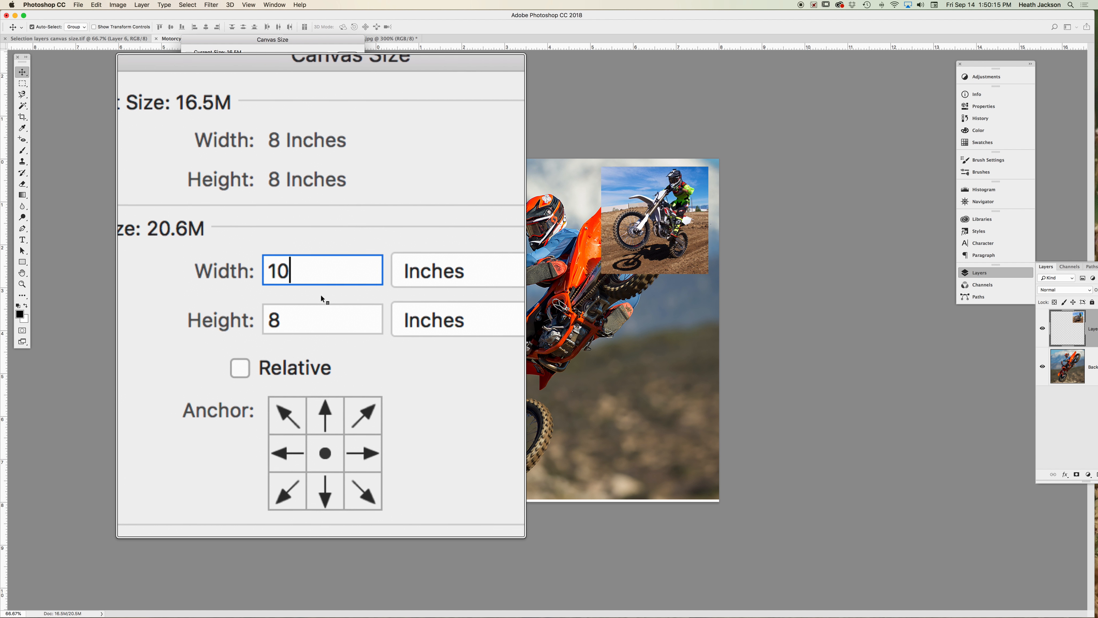
key("Tab")
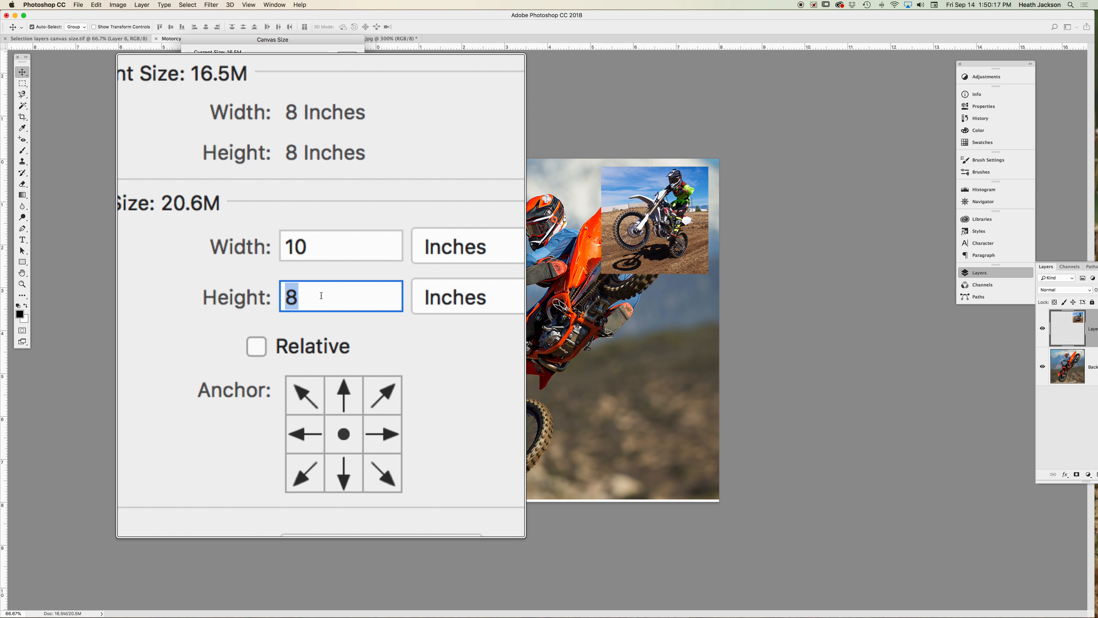
type("10")
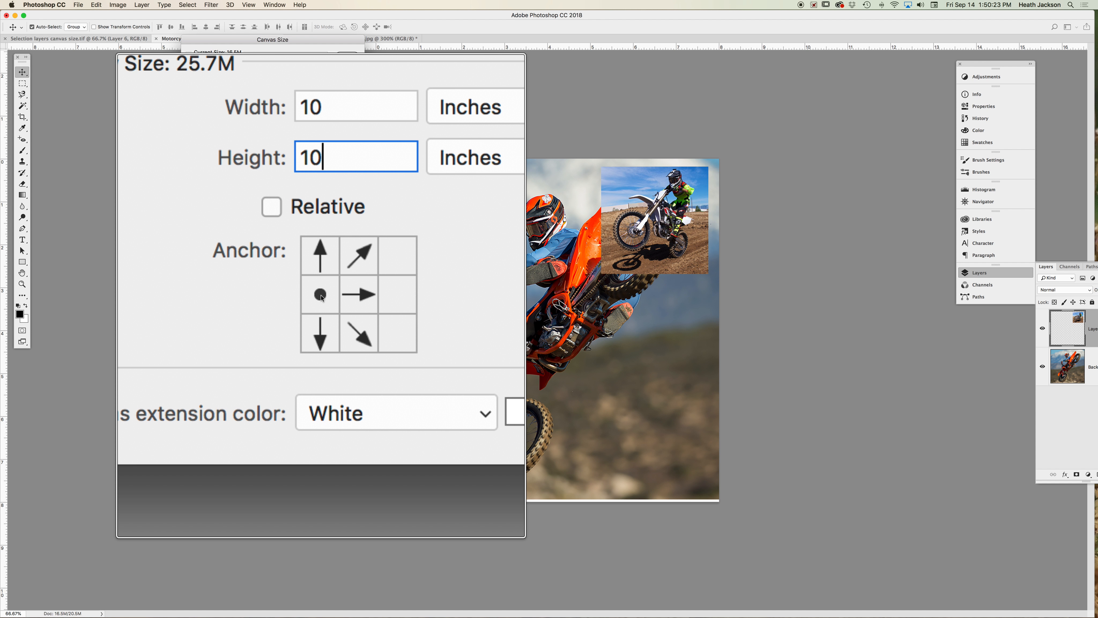
left_click(398, 295)
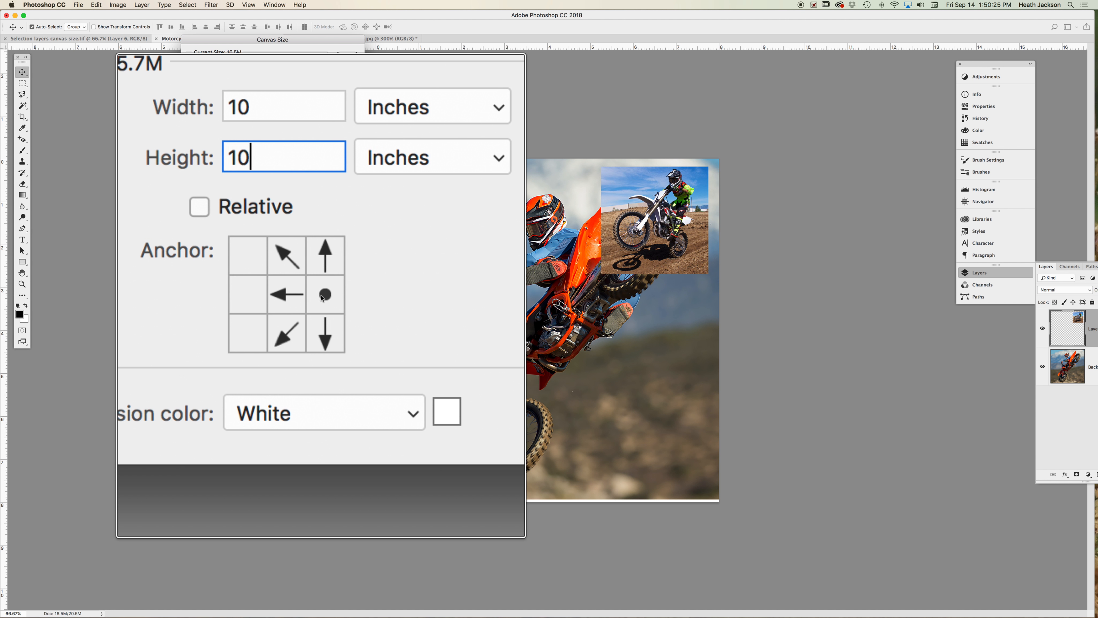
left_click(287, 295)
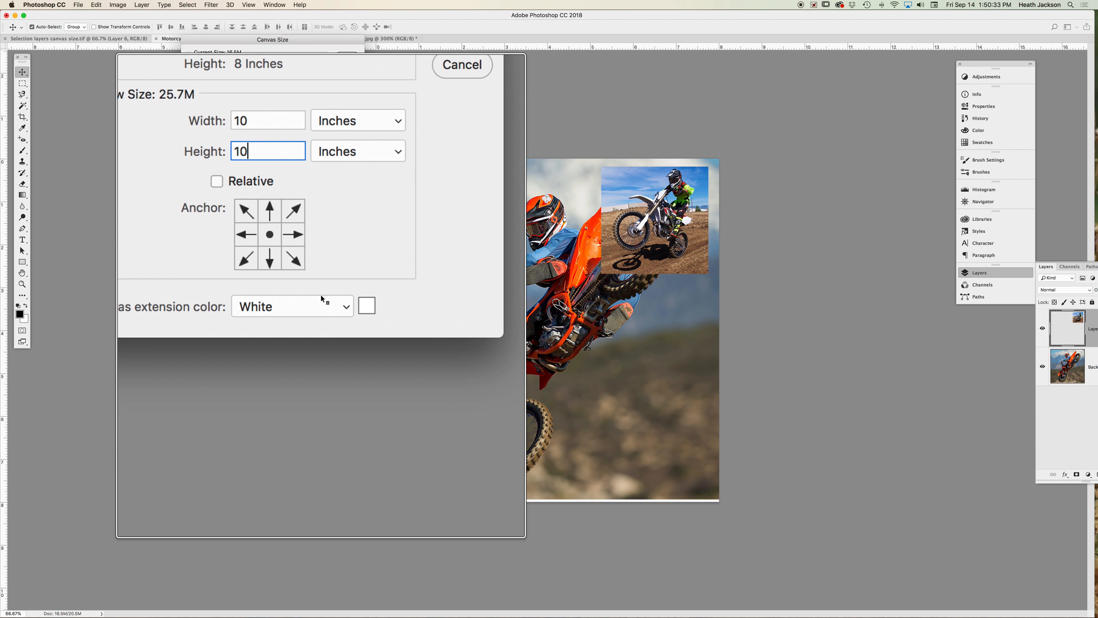
left_click(322, 298)
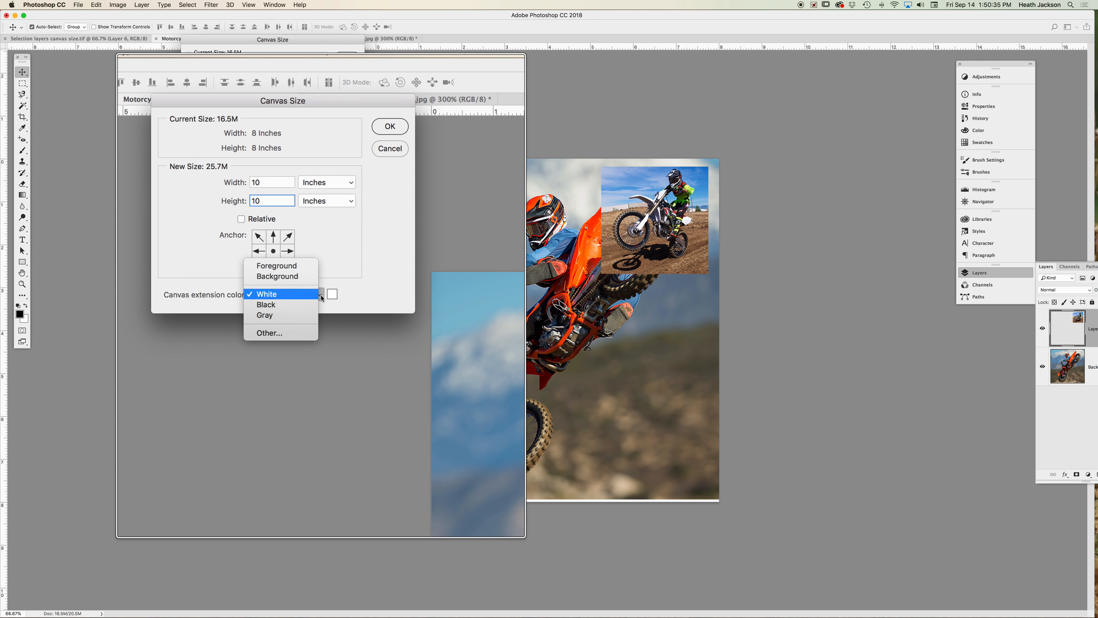
left_click(322, 298)
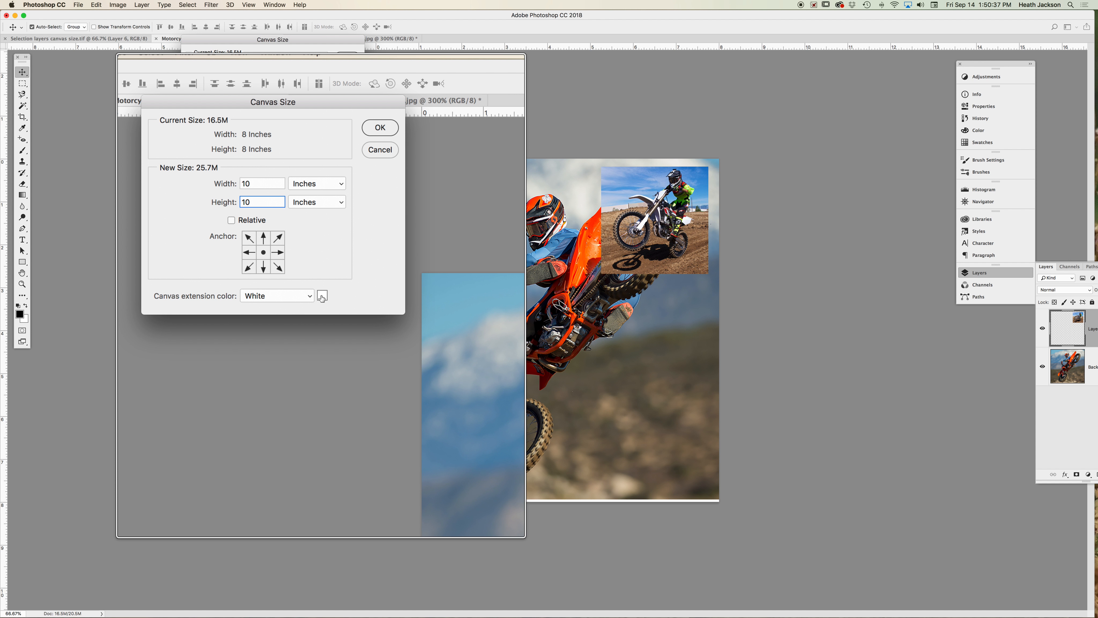
left_click(373, 127)
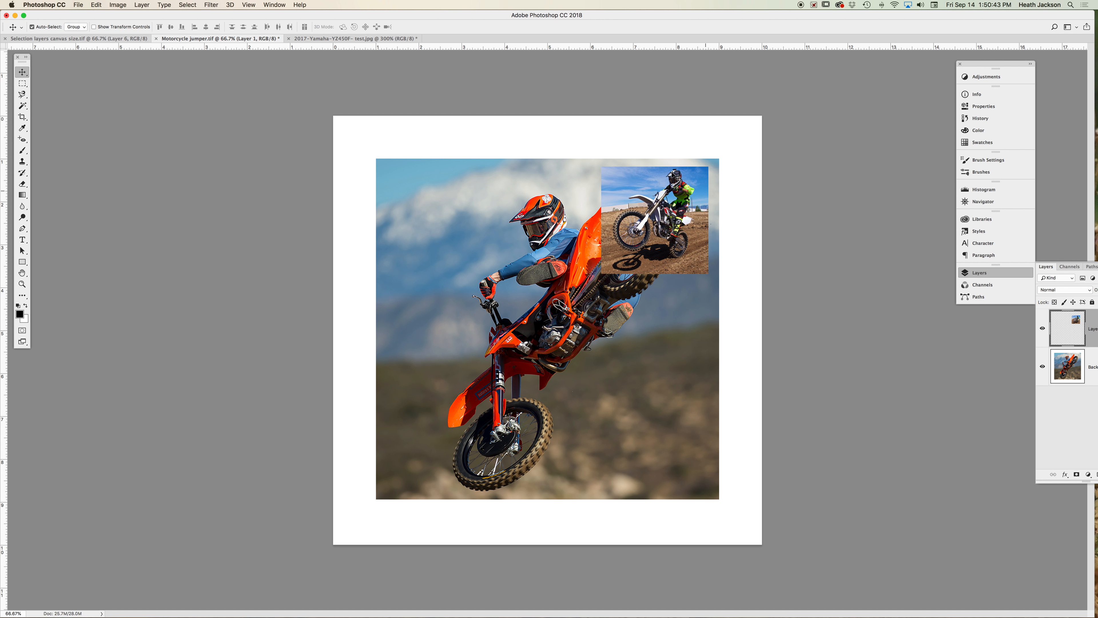
- Move the Yamaha image into the upper right corner of the enlarged canvas and open the Layers panel
left_click_drag(650, 211, 686, 170)
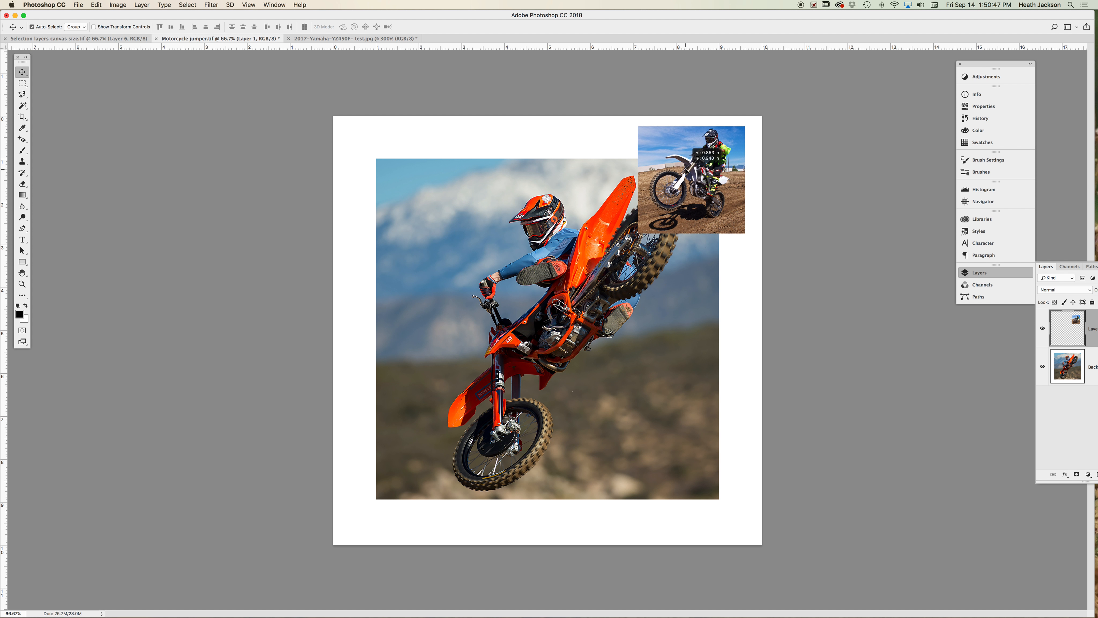
left_click(985, 276)
left_click(987, 278)
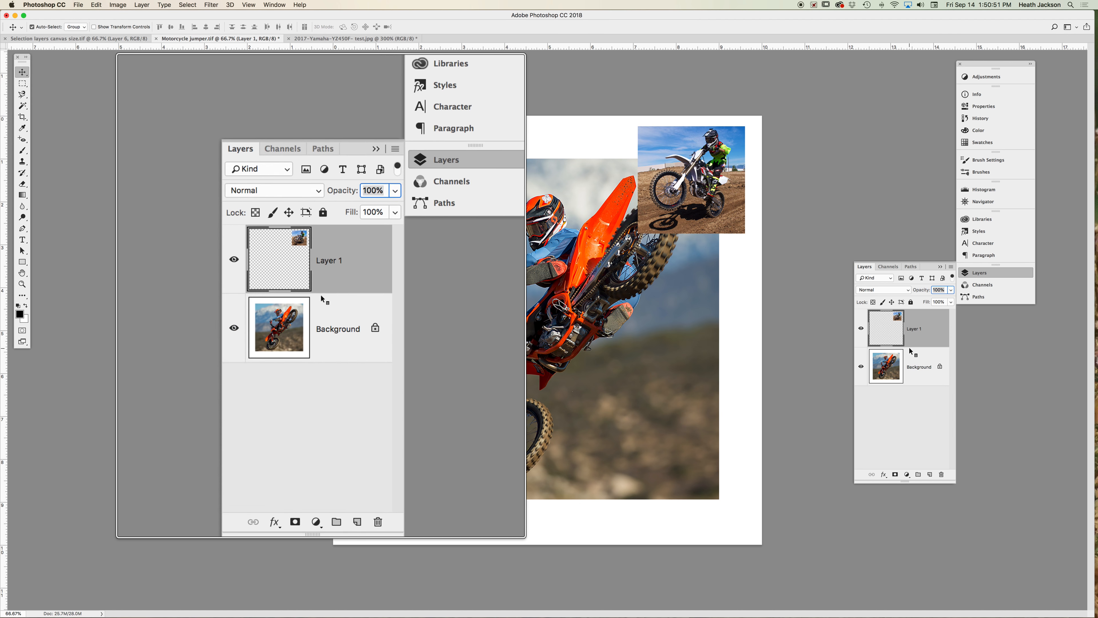